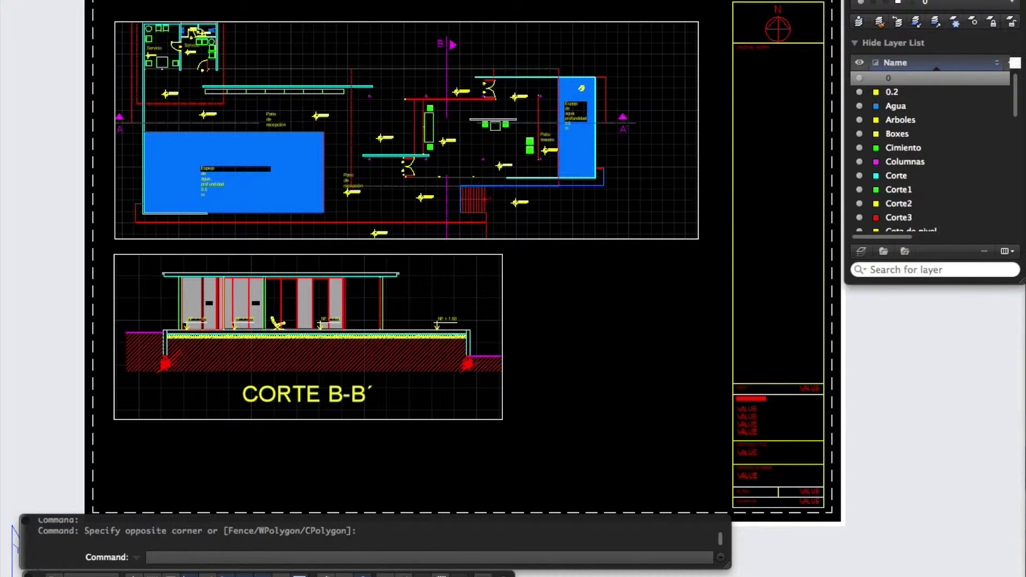
Step: Open the Print dialog for the plan and Corte B-B′ layout sheet
key(super+p)
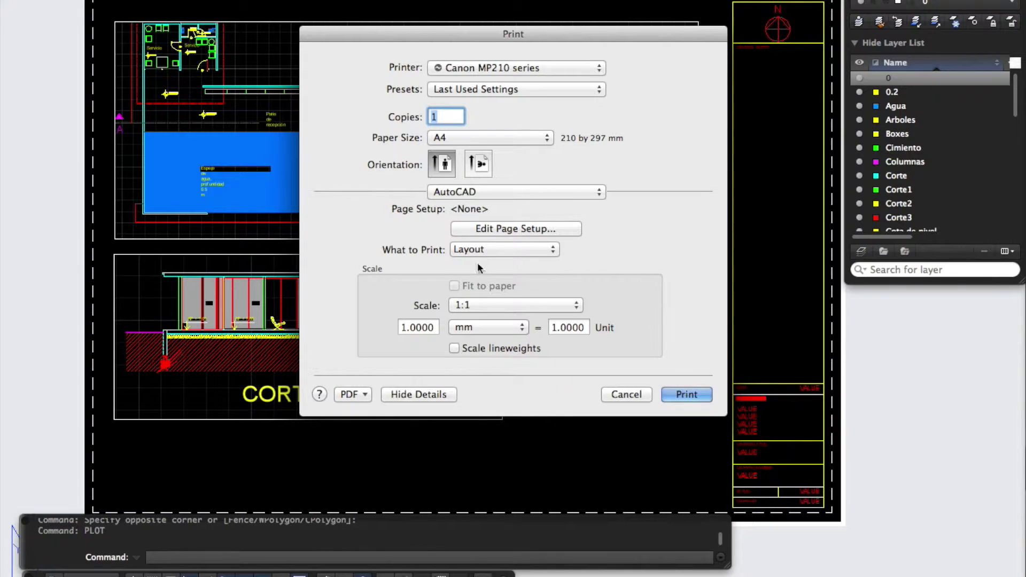
Step: In Page Setup, choose landscape orientation and keep Layout as the print area
click(509, 230)
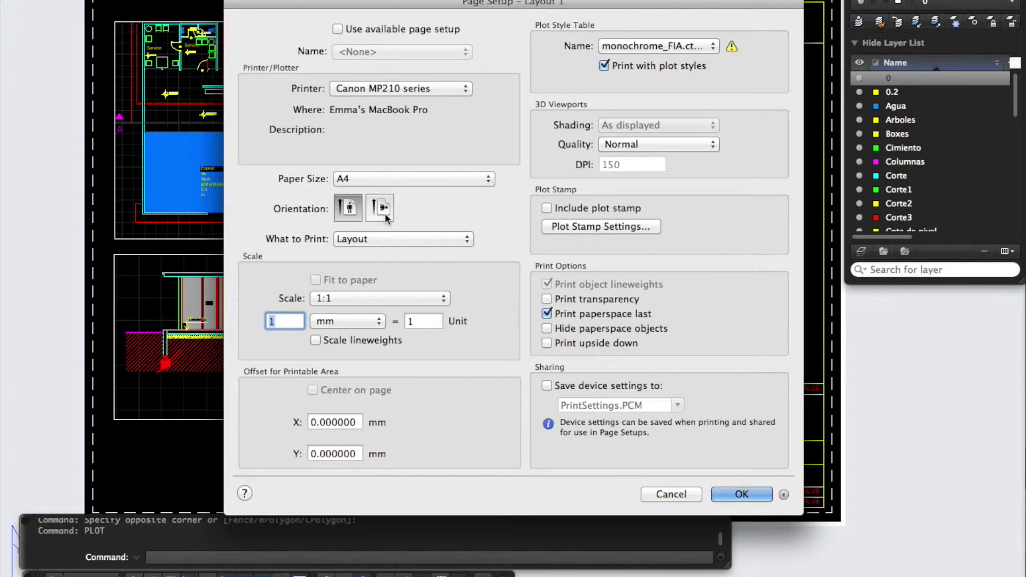
click(385, 213)
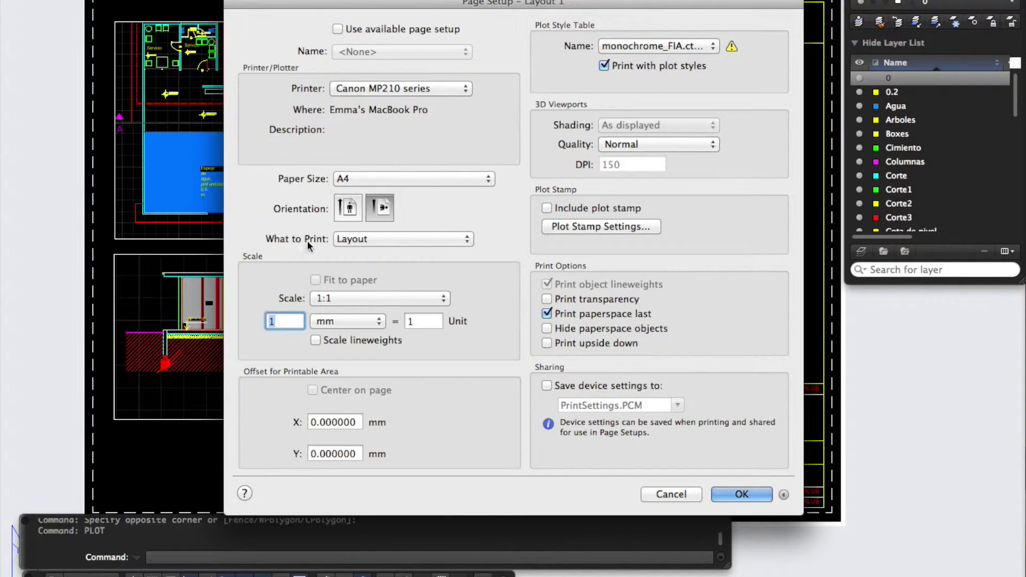
click(427, 241)
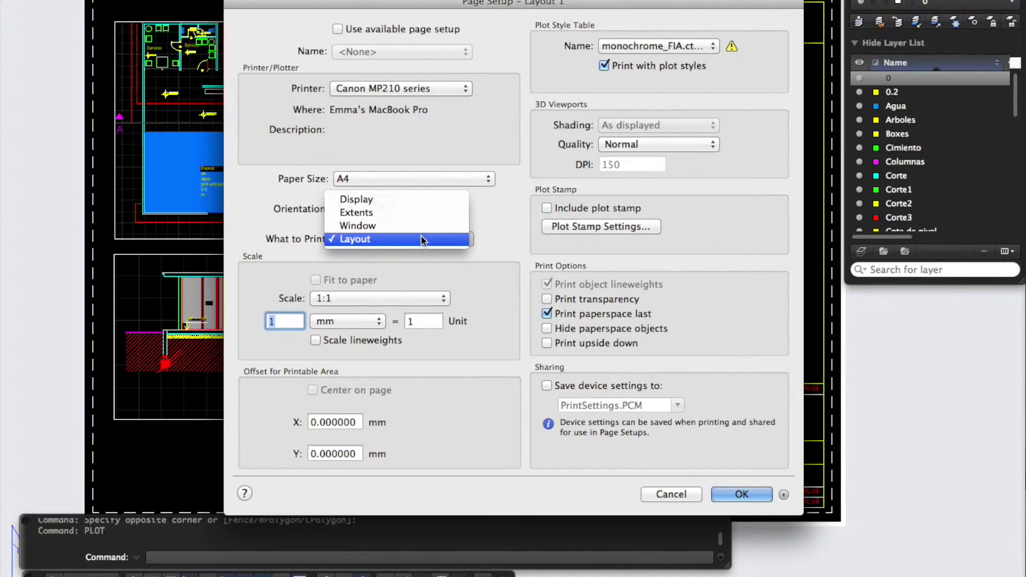
click(423, 241)
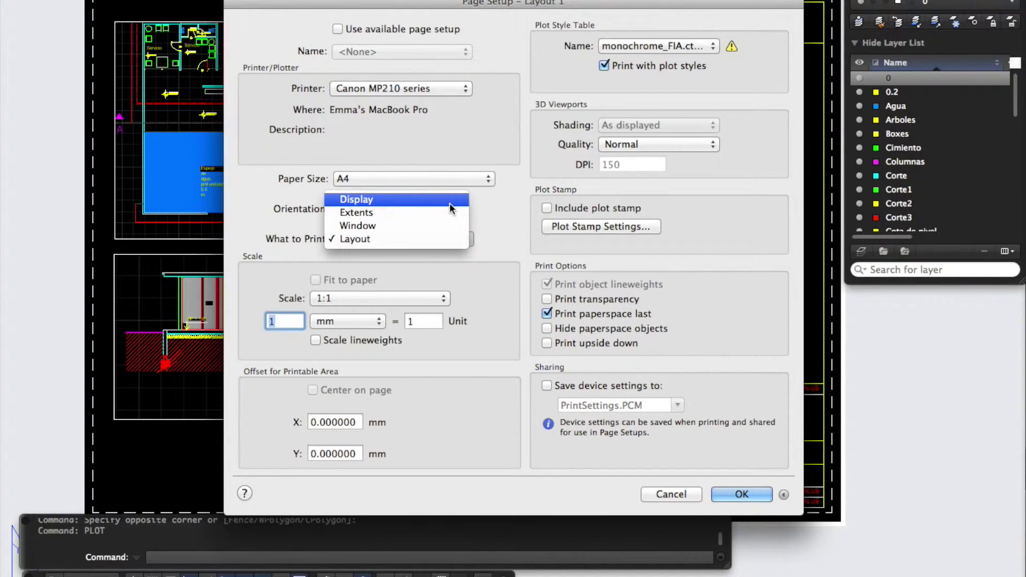
click(438, 241)
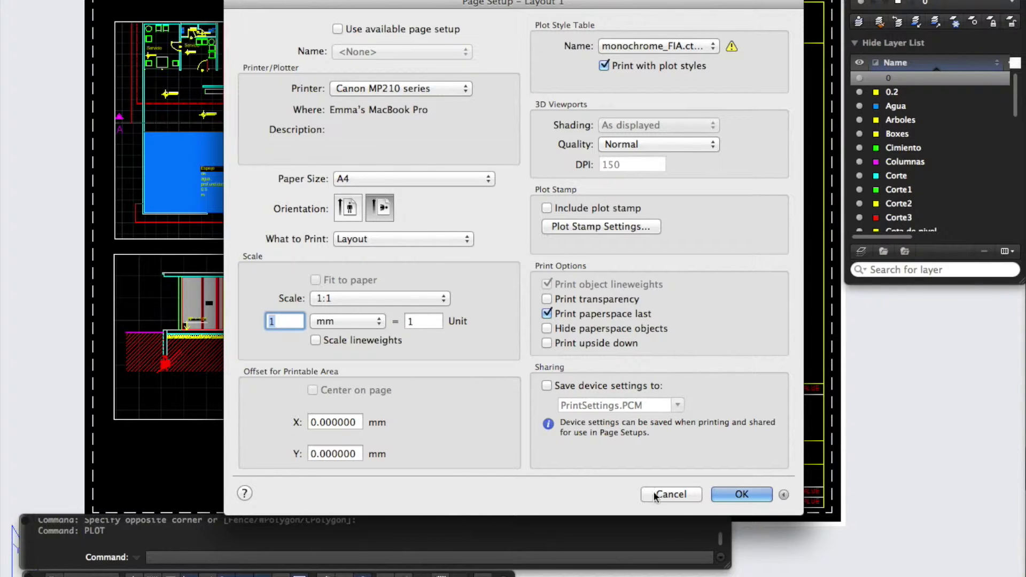
Step: Cancel both print dialogs and measure the sheet border height with DIST (about 278.85)
click(683, 494)
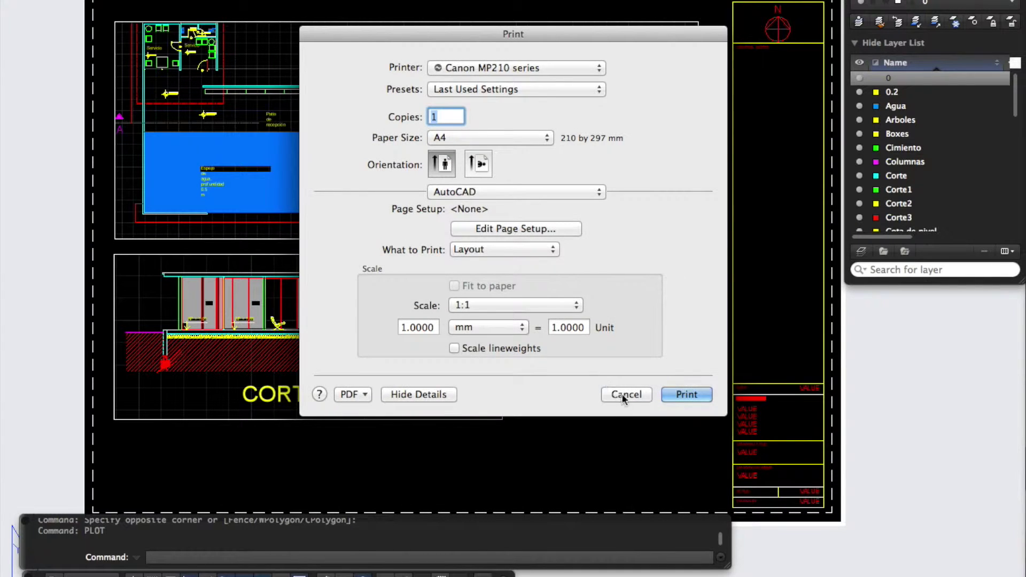
click(622, 393)
scroll(595, 280, down, 2)
scroll(596, 280, right, 2)
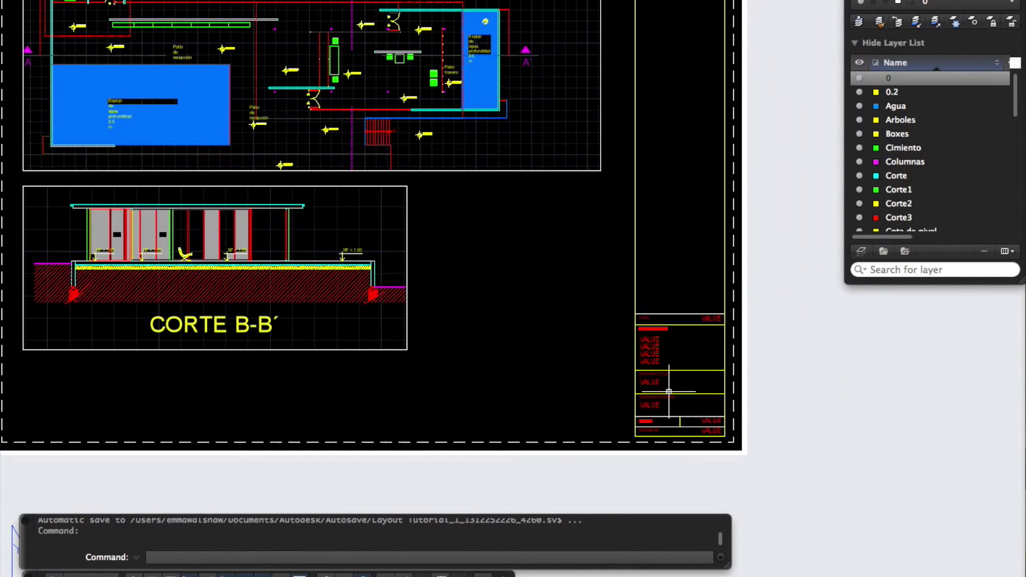
scroll(665, 389, up, 5)
scroll(665, 390, up, 3)
scroll(633, 353, down, 3)
scroll(633, 353, down, 5)
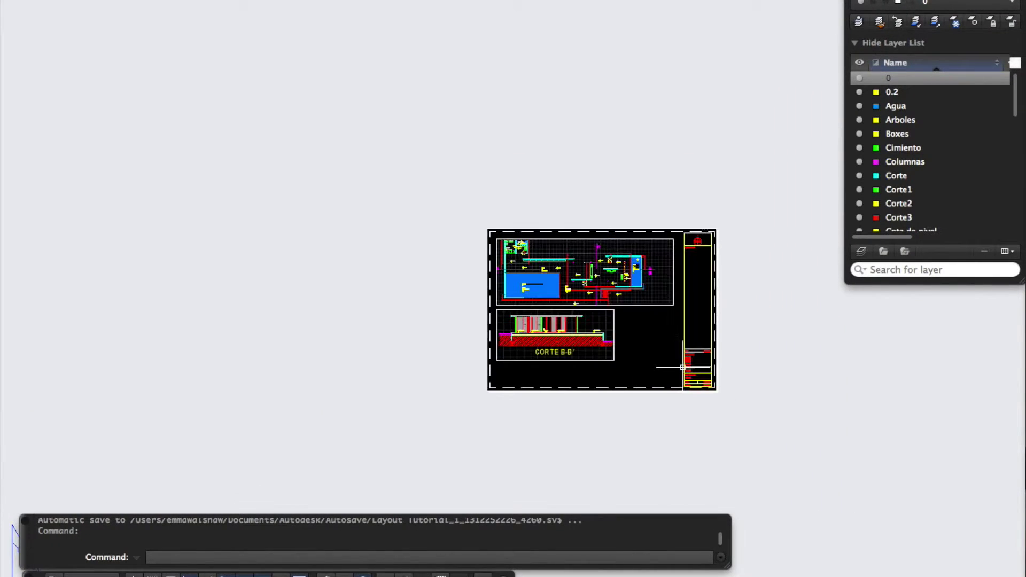
scroll(676, 378, up, 5)
scroll(593, 345, up, 2)
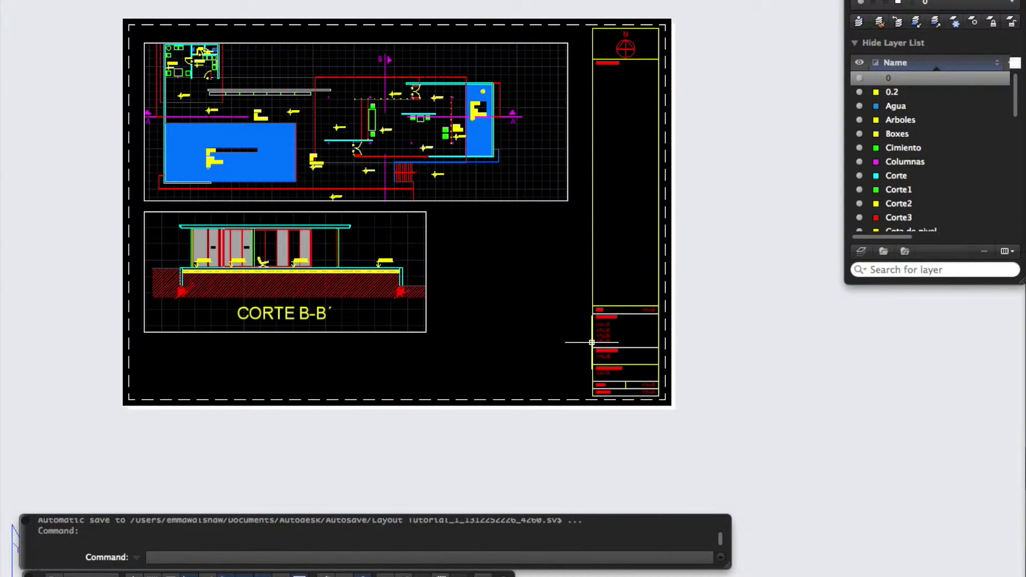
text(di)
key(Return)
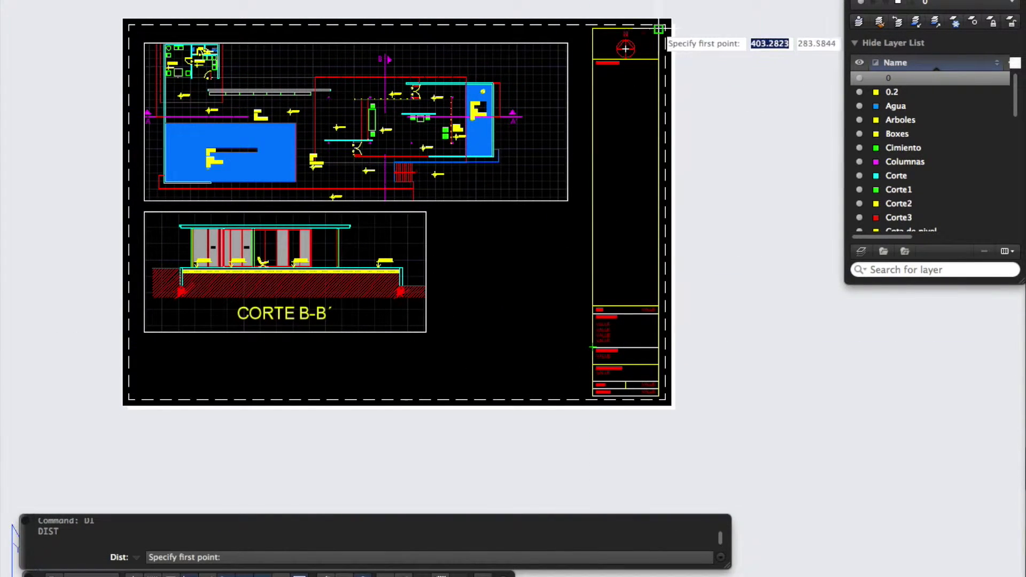
click(658, 64)
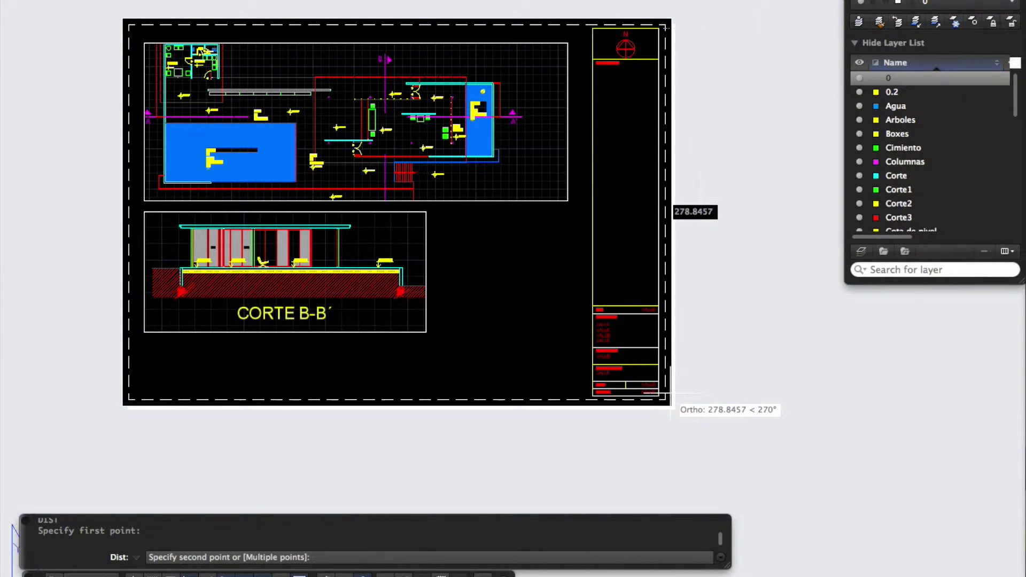
key(Escape)
scroll(356, 69, up, 2)
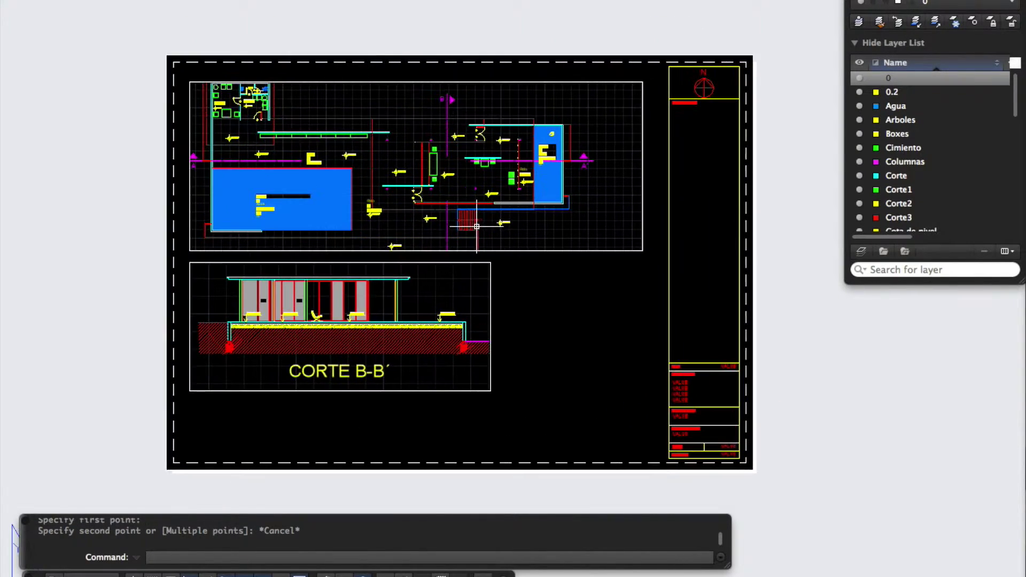
text(plot)
Step: Set Layout 1's Page Setup paper to A3, keeping the Layout print area and plot style
key(Return)
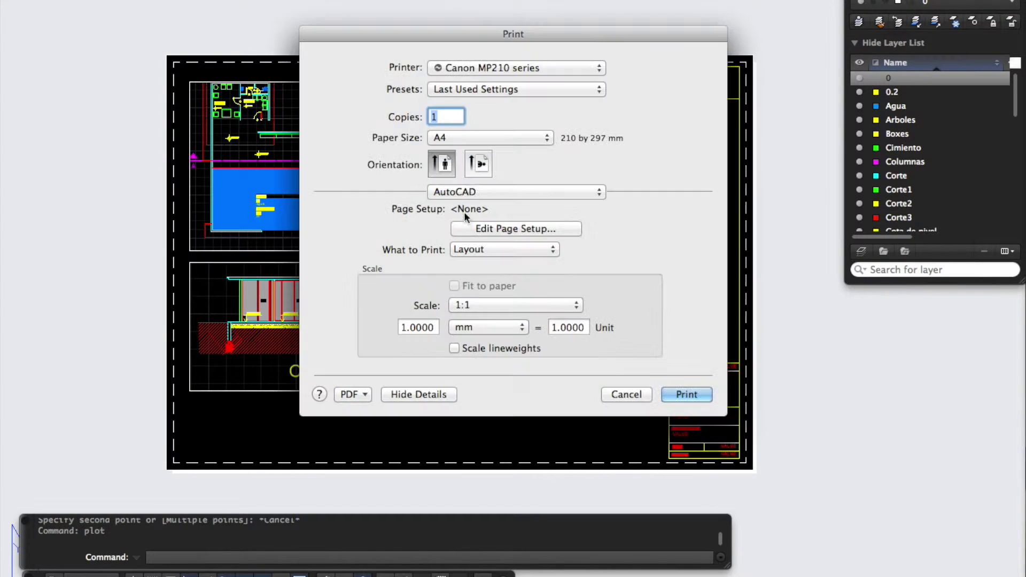
click(499, 230)
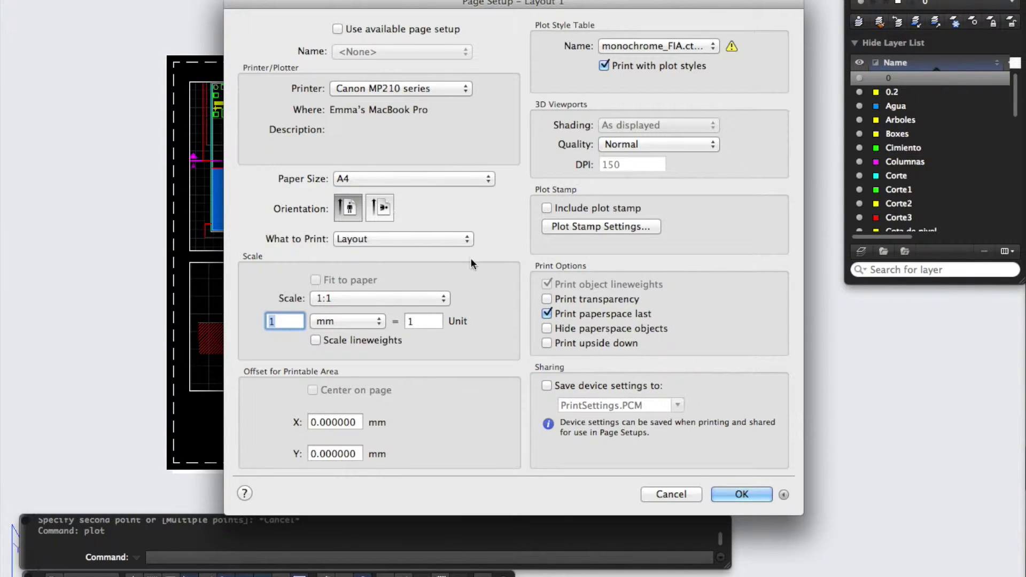
click(448, 238)
click(367, 177)
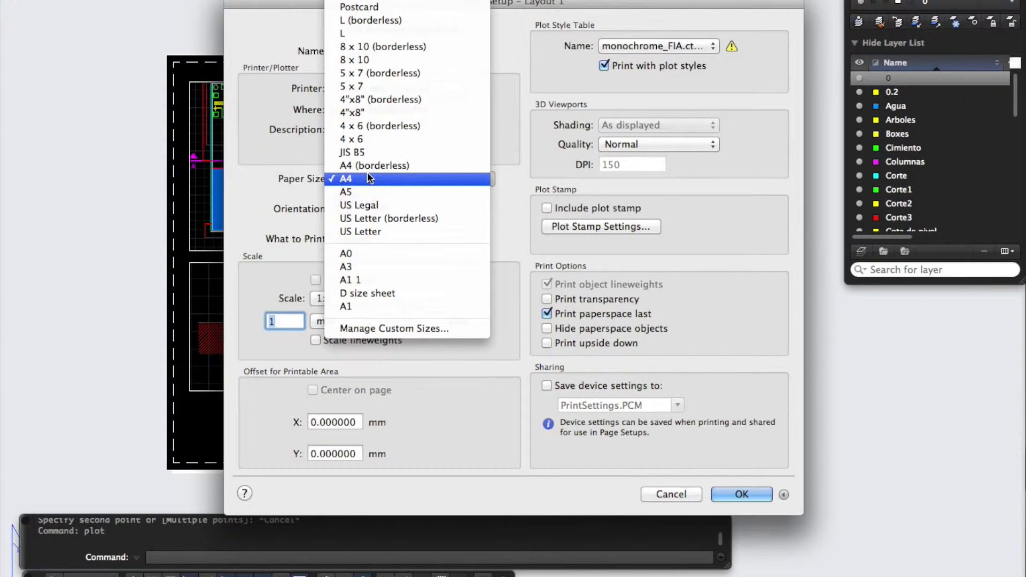
click(399, 265)
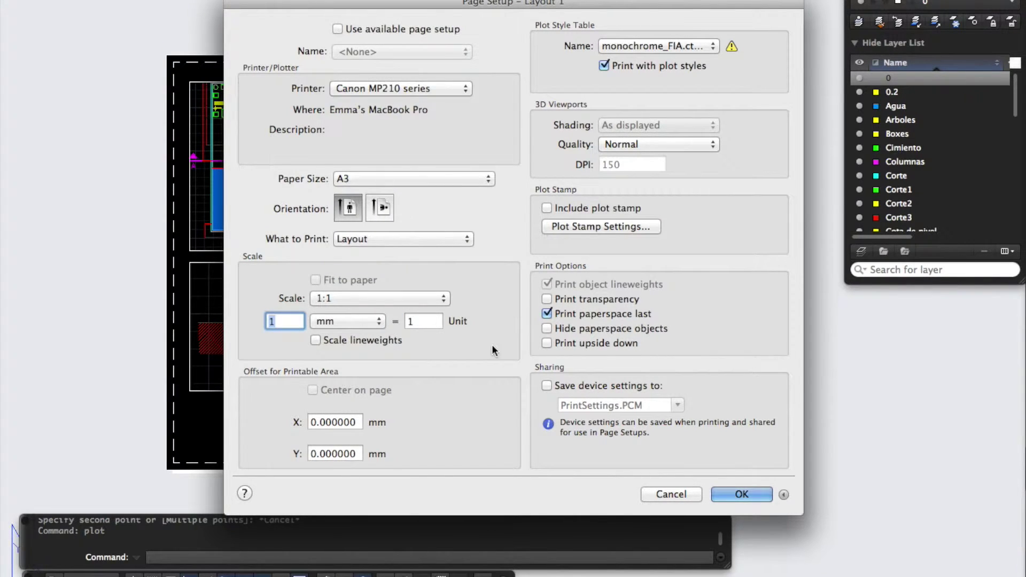
click(676, 47)
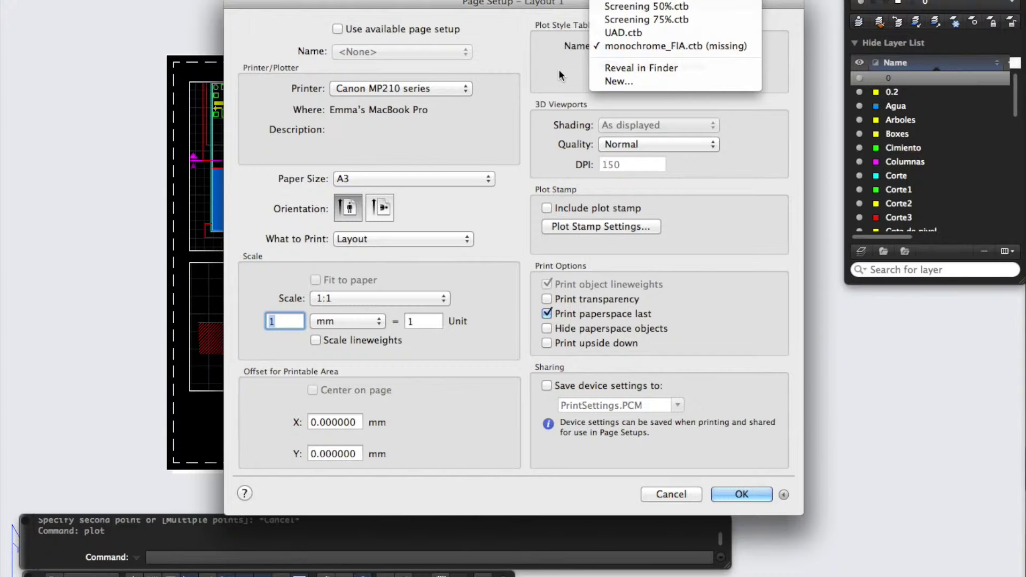
click(559, 68)
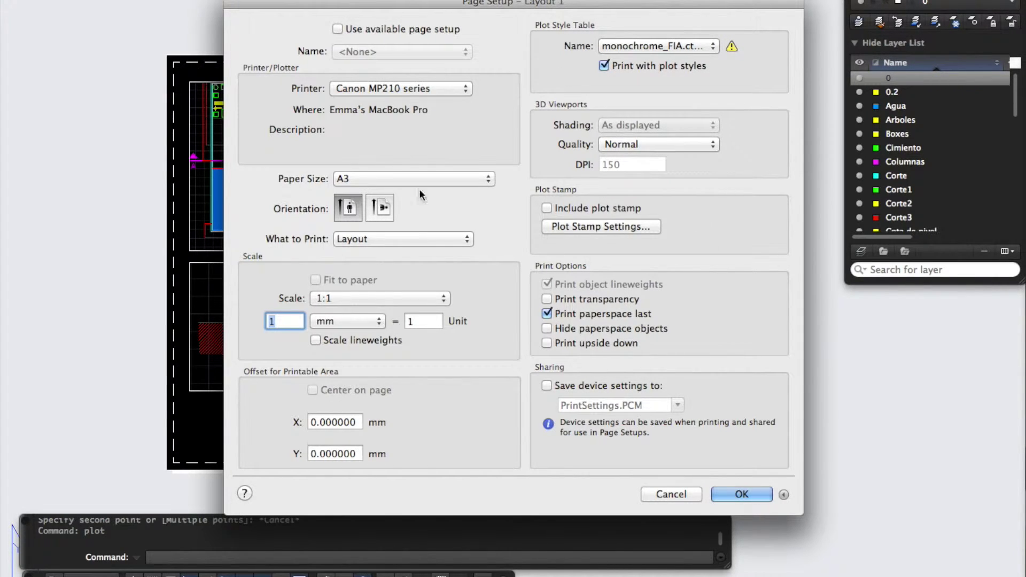
click(741, 494)
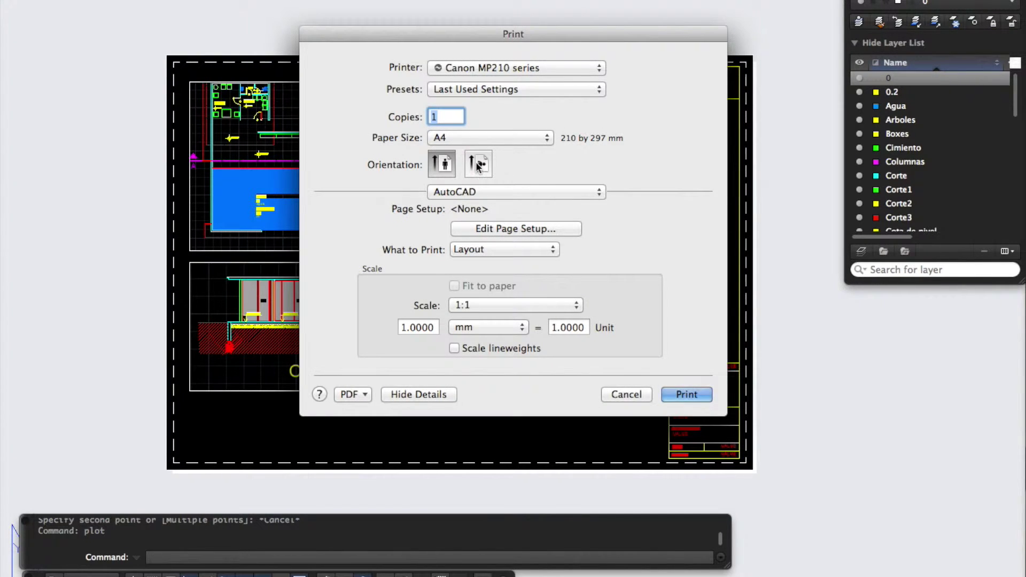
Step: Choose A3 paper and landscape orientation in Print, then close it without printing
click(491, 138)
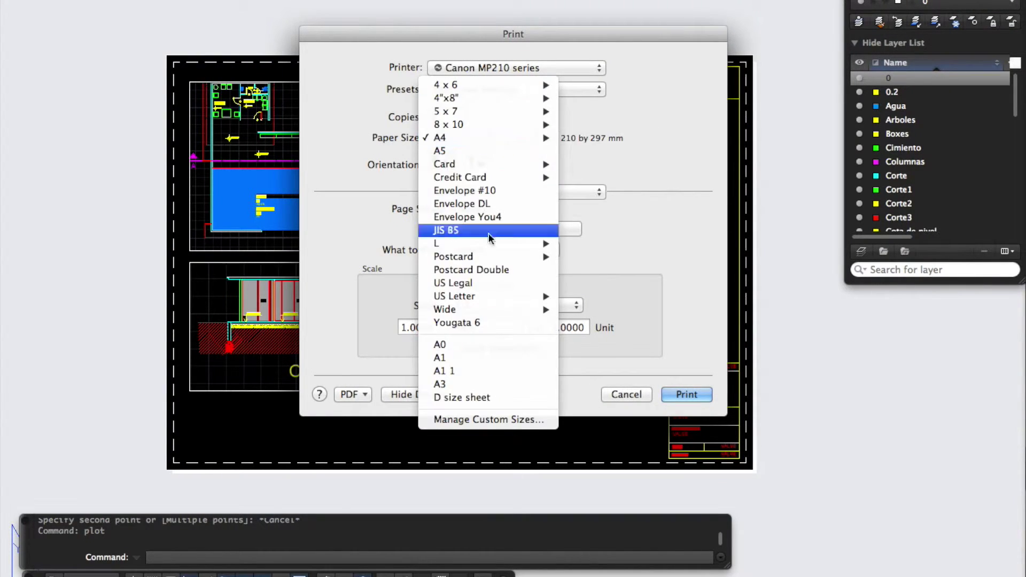
click(491, 384)
click(480, 164)
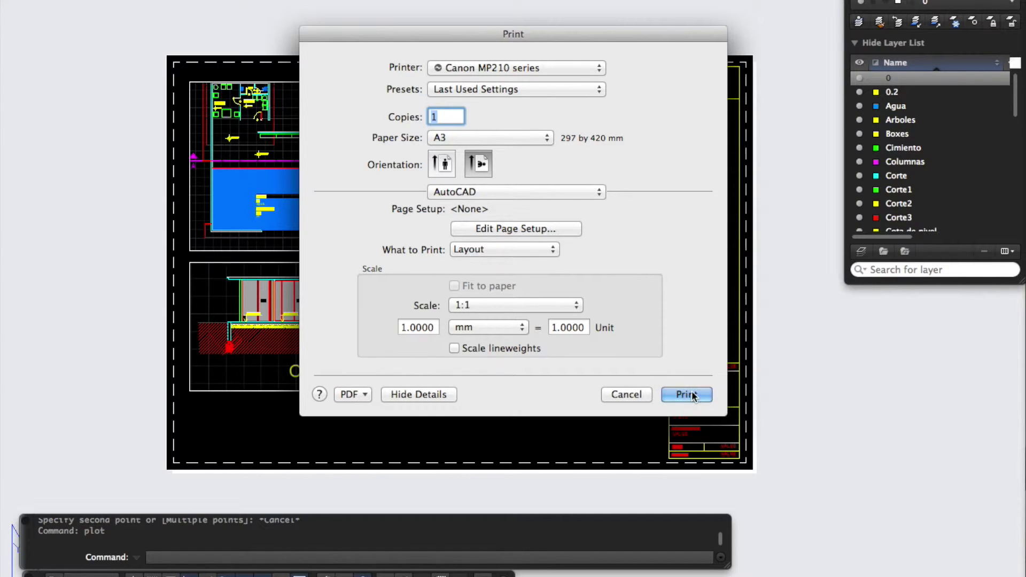
click(611, 394)
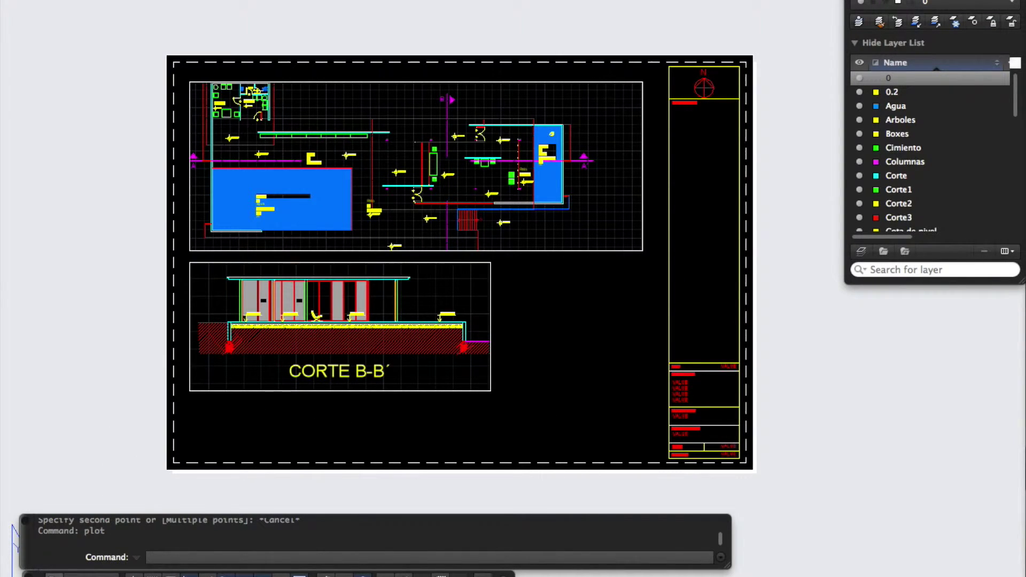
click(53, 574)
Step: Switch to model space to frame the Corte B-B′ section
click(274, 108)
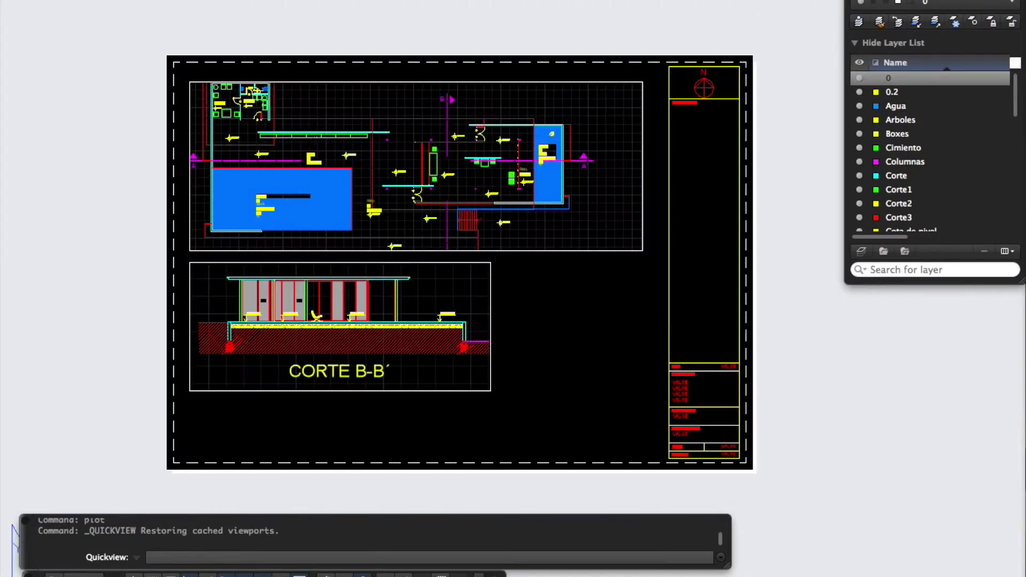
scroll(494, 262, up, 1)
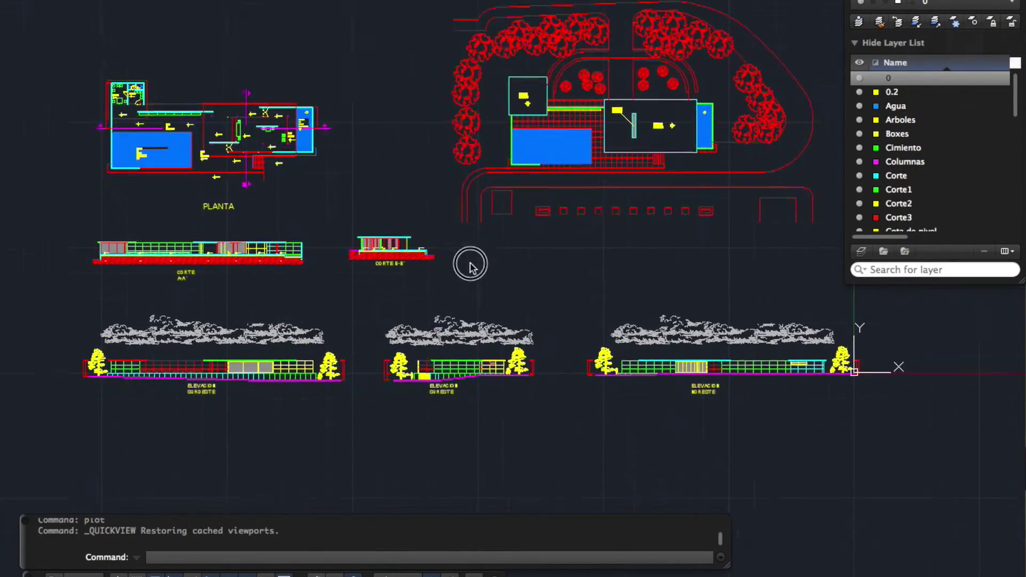
scroll(474, 264, up, 1)
scroll(492, 255, up, 2)
scroll(484, 260, up, 2)
scroll(485, 260, up, 3)
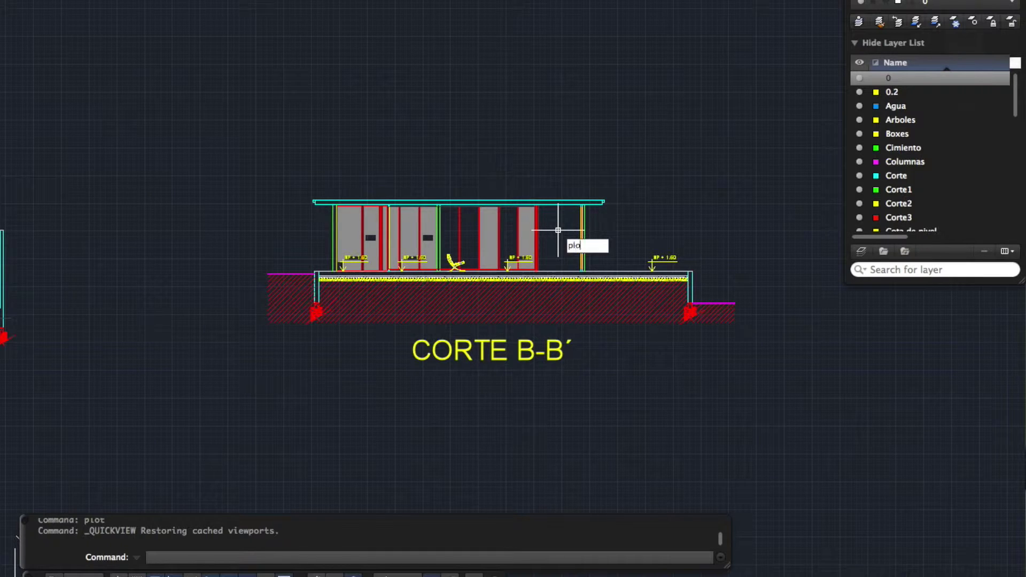
Step: In Page Setup, set What to Print to a window around Corte B-B′ and its title
key(super+p)
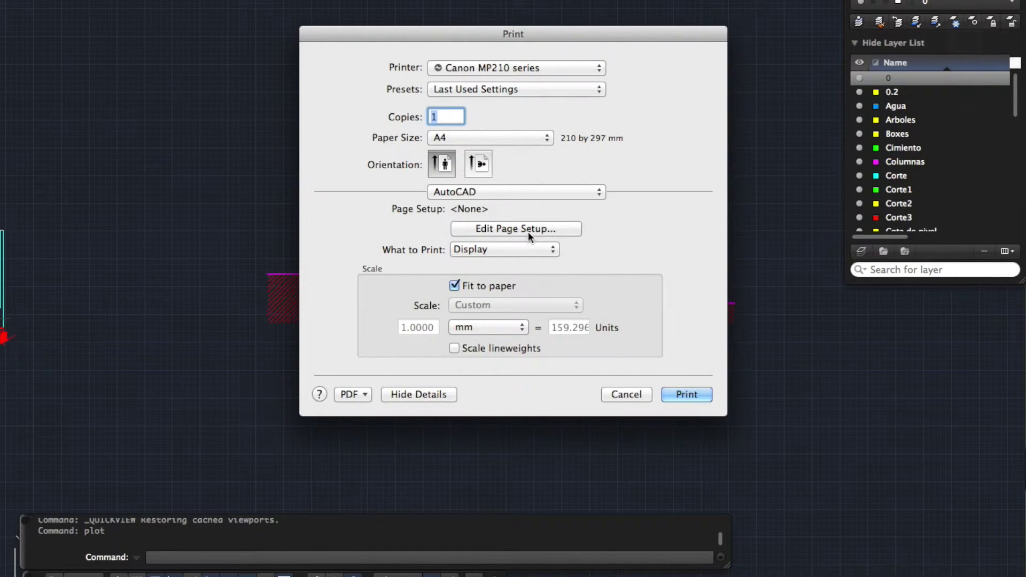
click(528, 229)
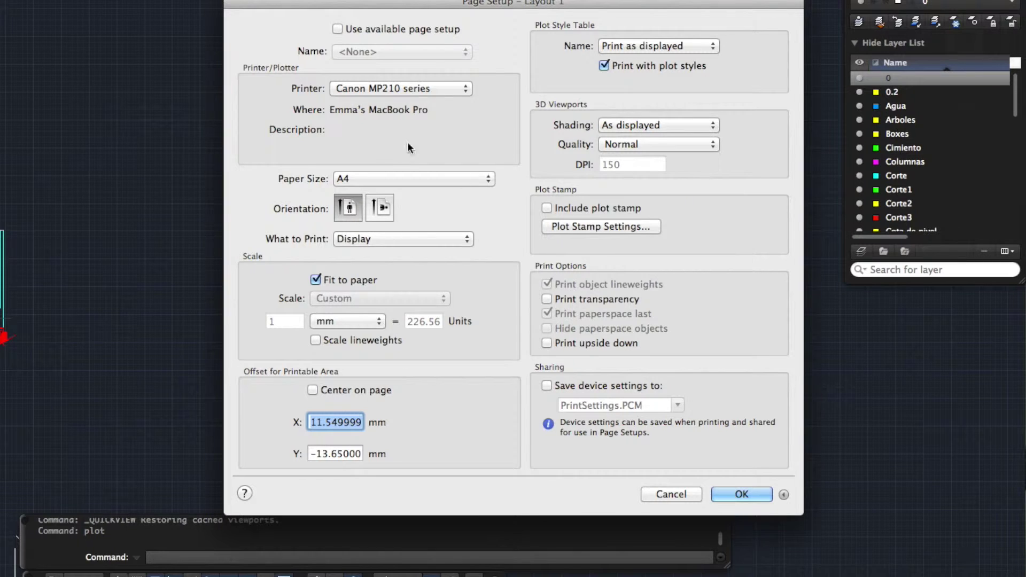
click(383, 239)
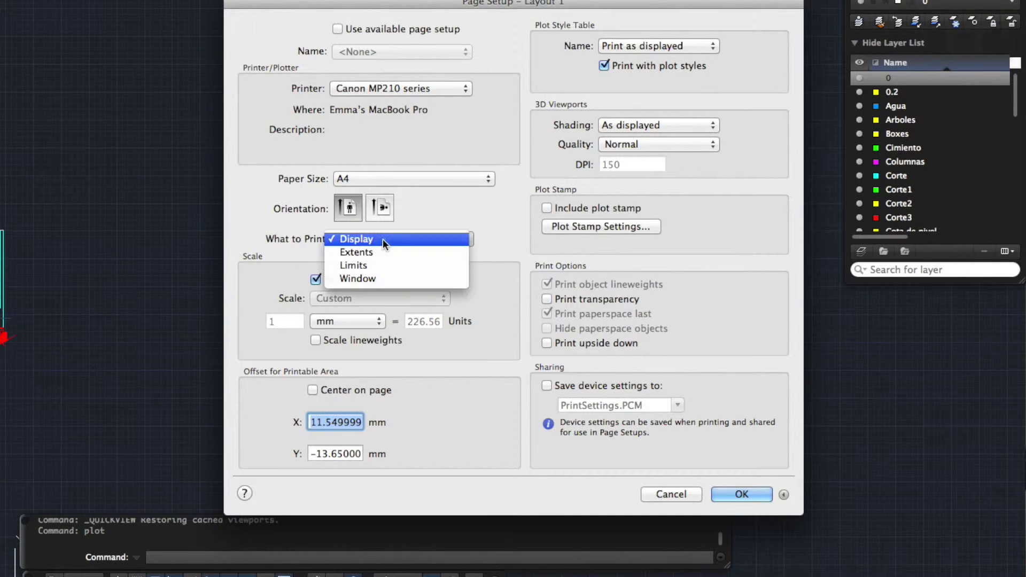
click(417, 277)
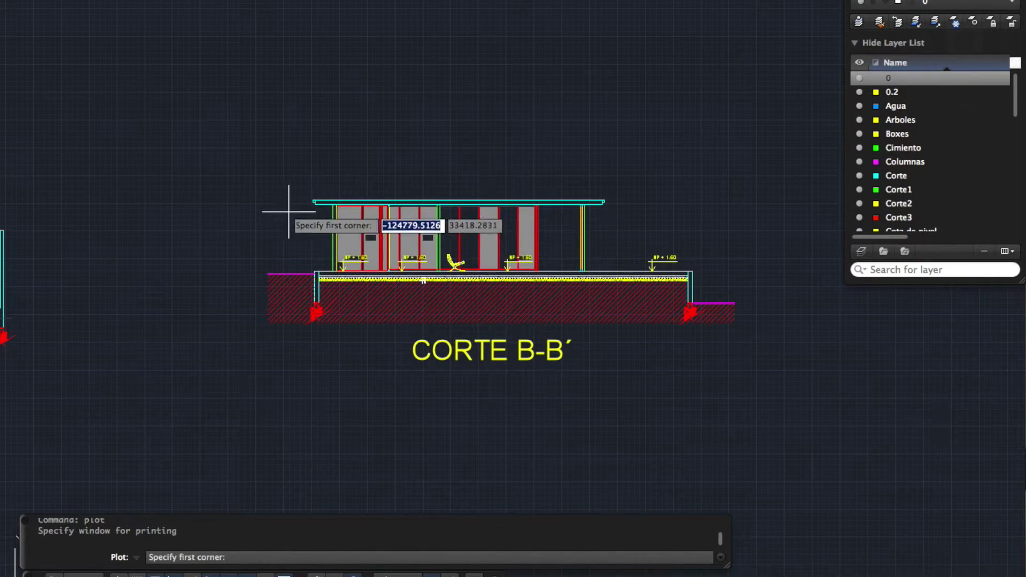
click(251, 170)
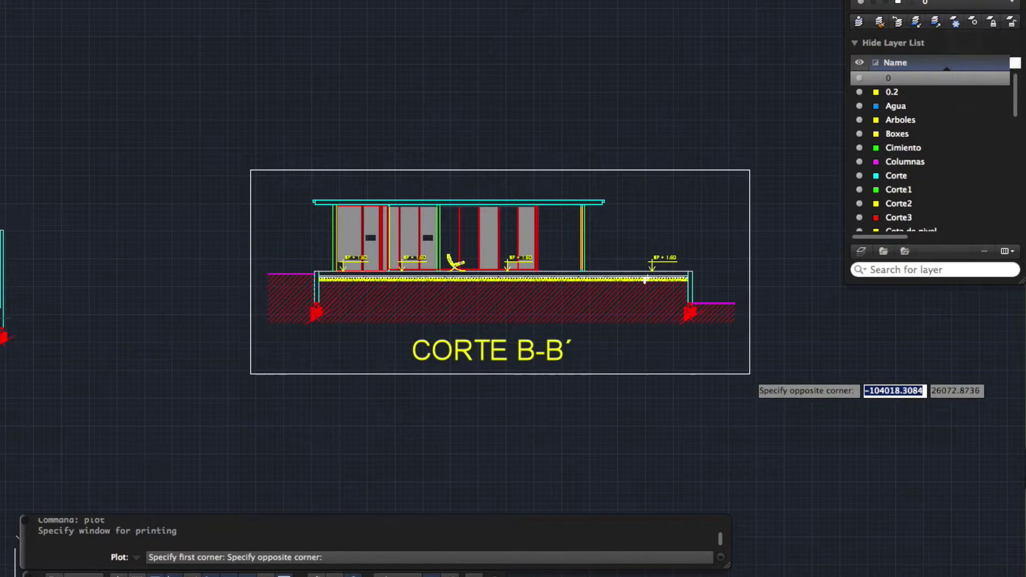
click(749, 374)
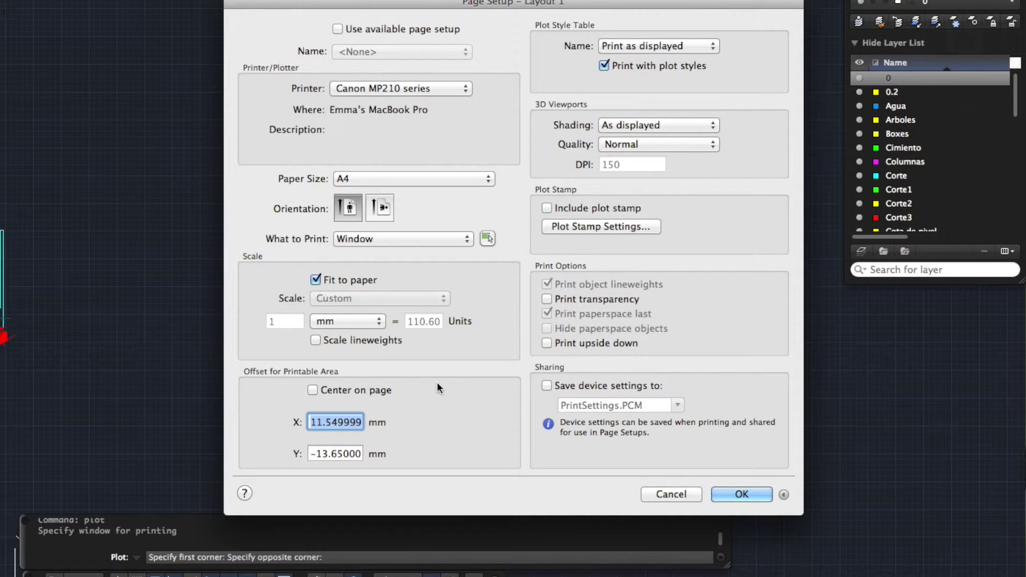
Step: Centre the plot on a landscape page in Page Setup, keeping the current plot style
click(331, 391)
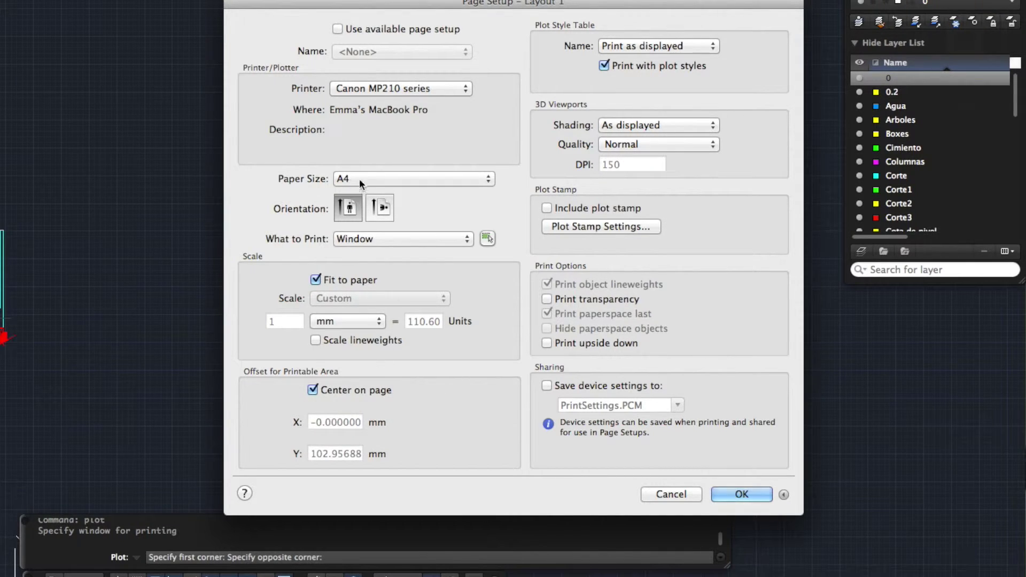
click(379, 210)
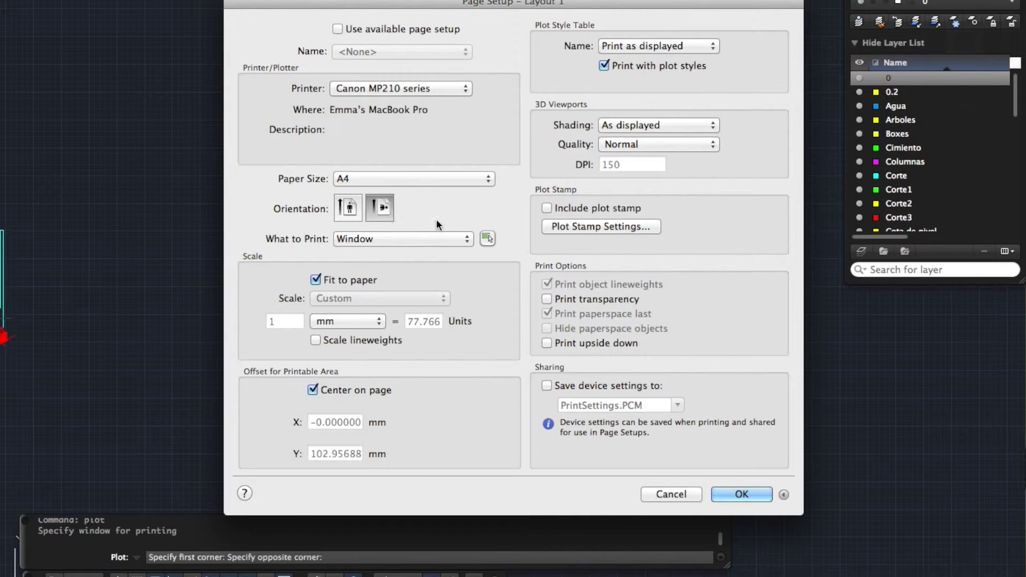
click(617, 48)
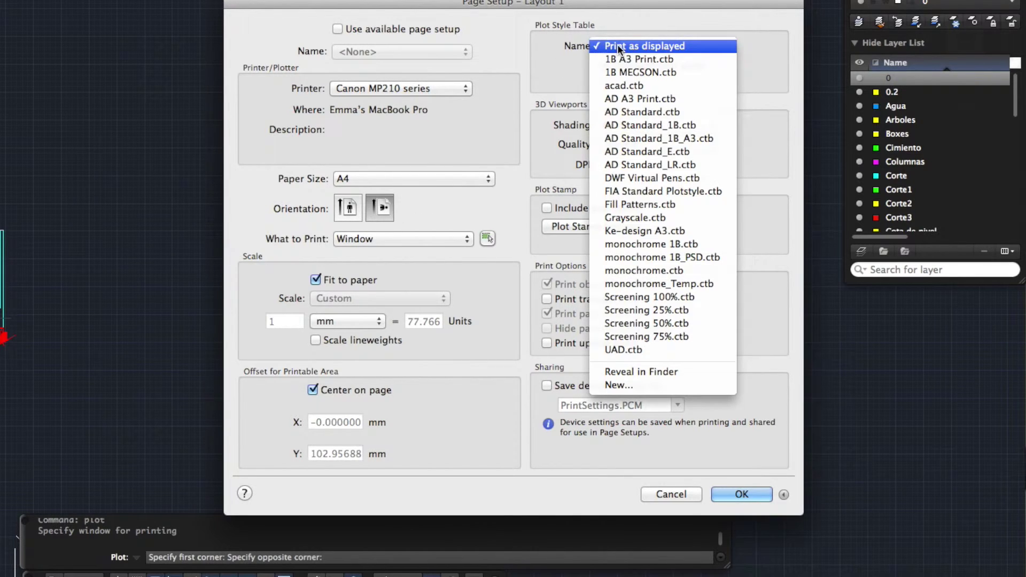
click(694, 51)
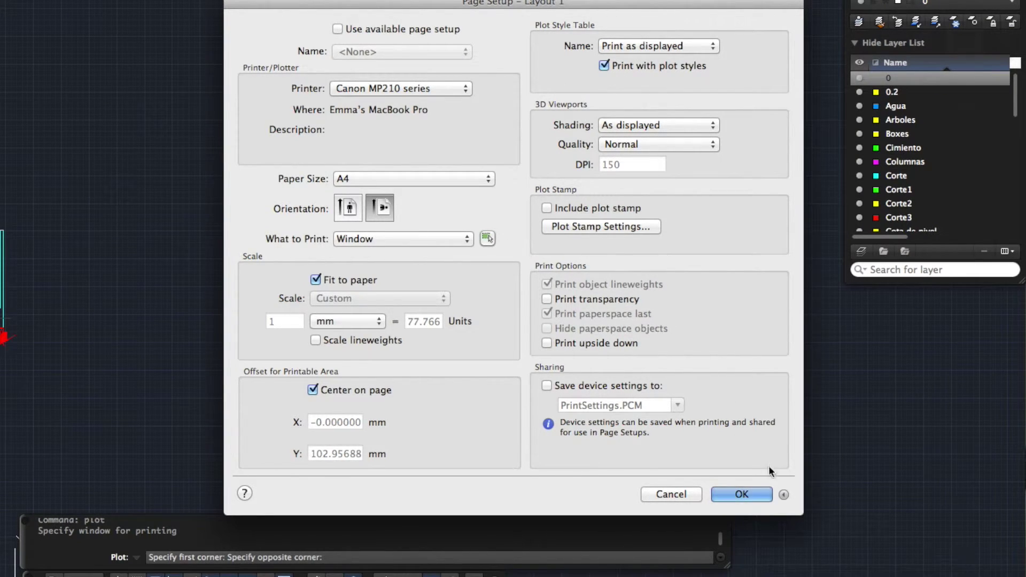
click(762, 493)
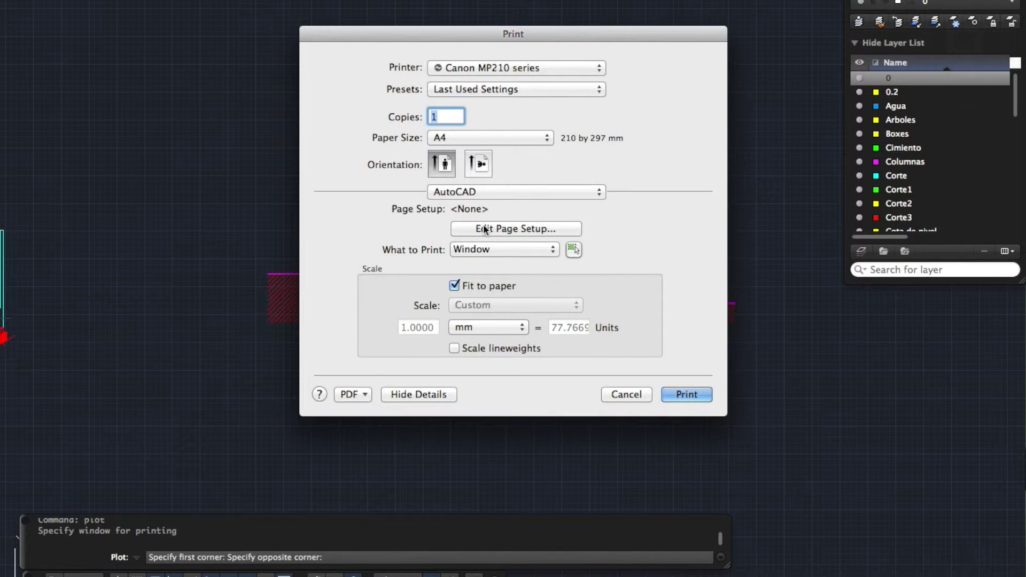
Step: Set Print to landscape and send the Corte B-B′ plot to a PDF in Preview
click(478, 165)
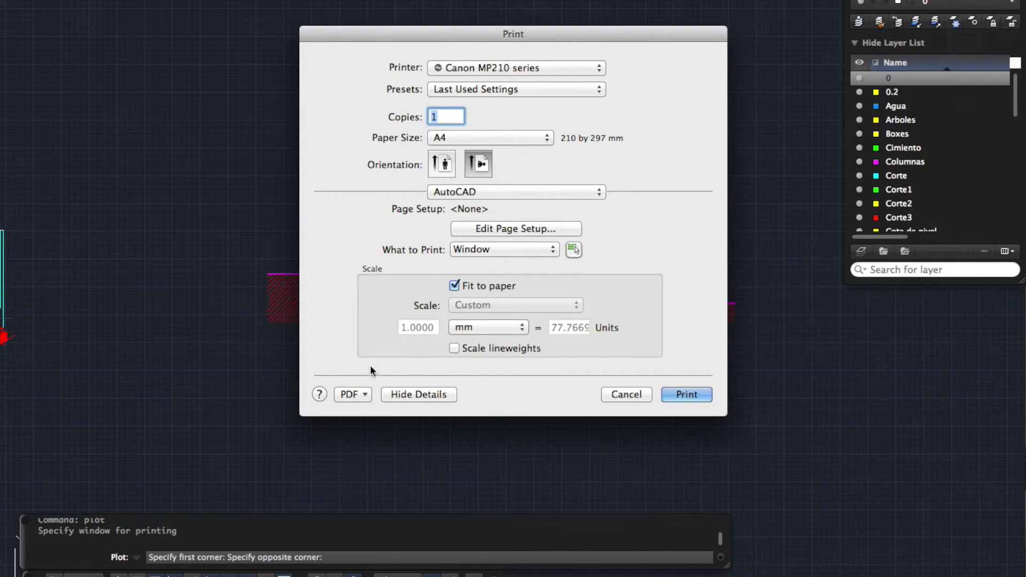
click(364, 393)
click(397, 411)
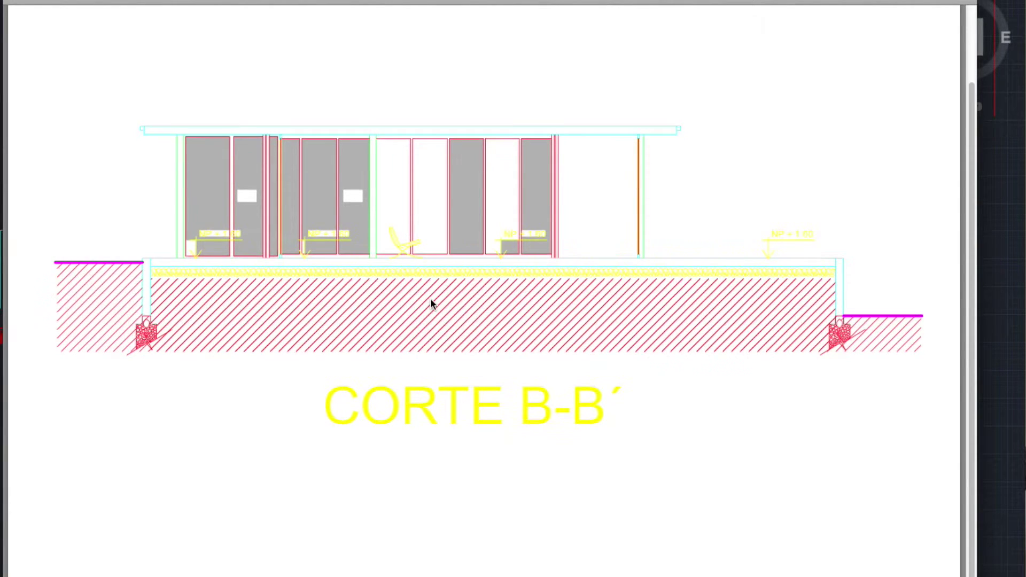
scroll(431, 298, up, 2)
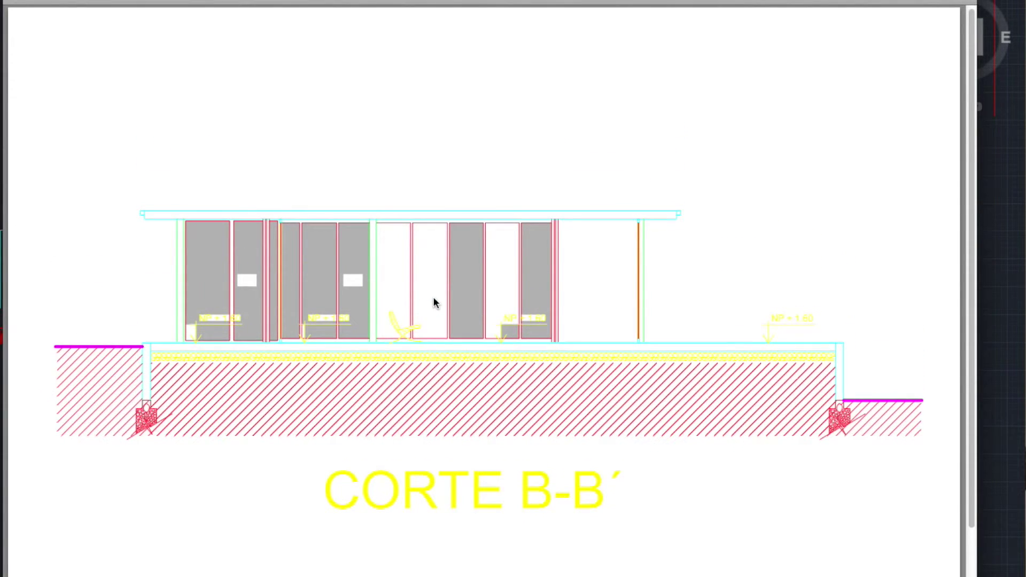
scroll(433, 297, down, 2)
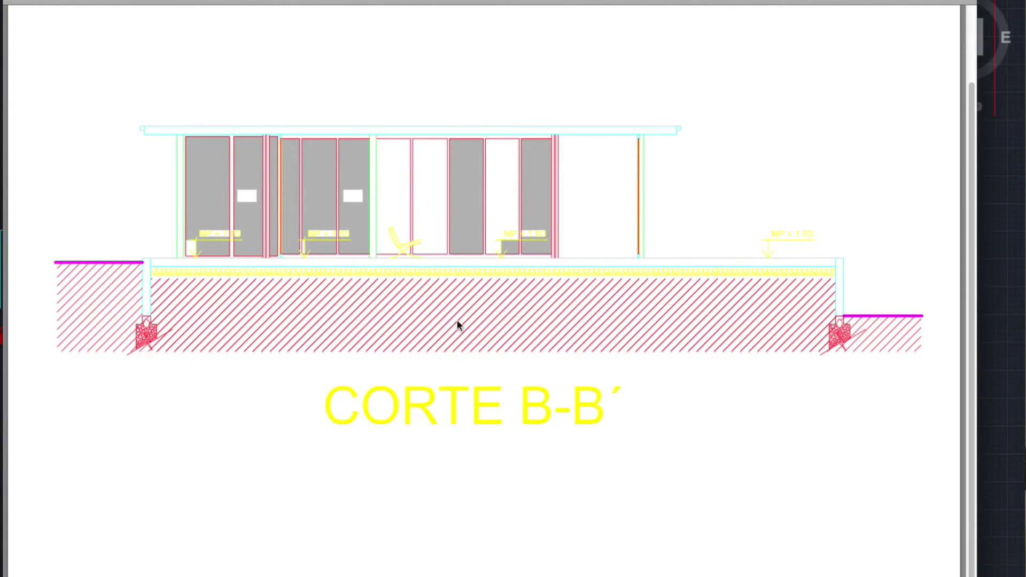
scroll(476, 321, up, 2)
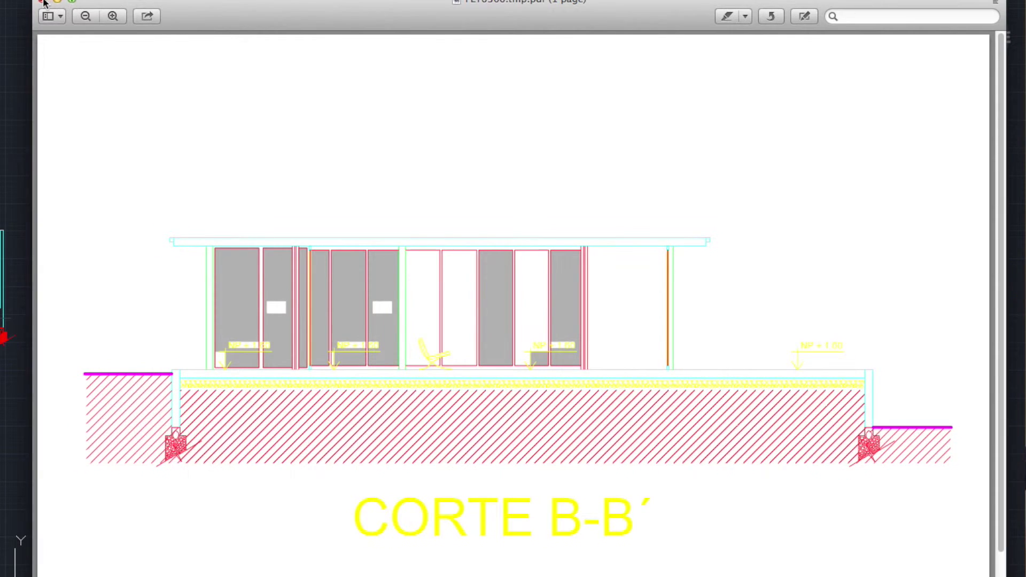
Step: Close the Corte B-B′ PDF in Preview to return to AutoCAD
click(44, 3)
Step: Restart printing and set the plot area to a window around the Corte B-B′ section
click(631, 395)
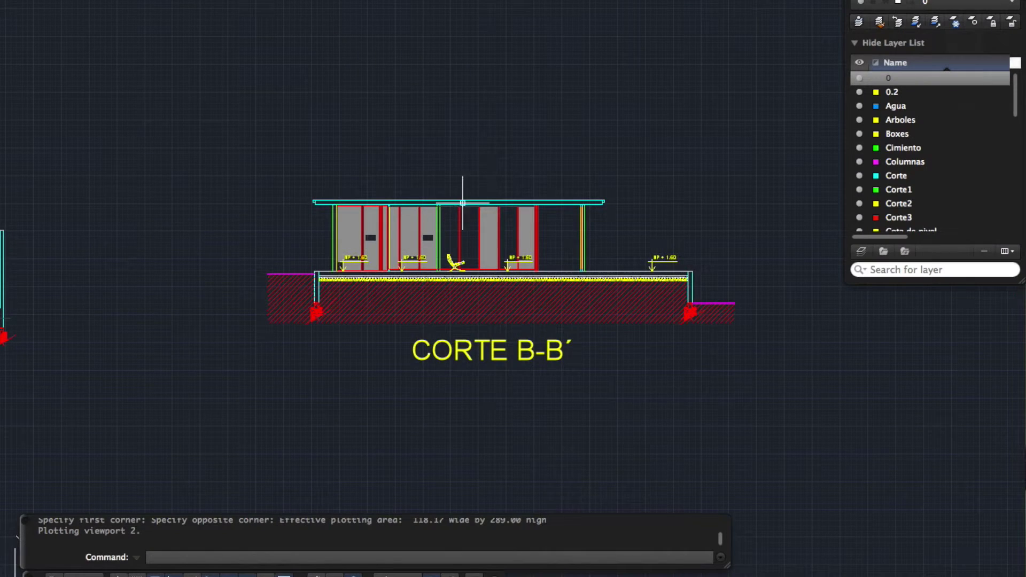
text(pl)
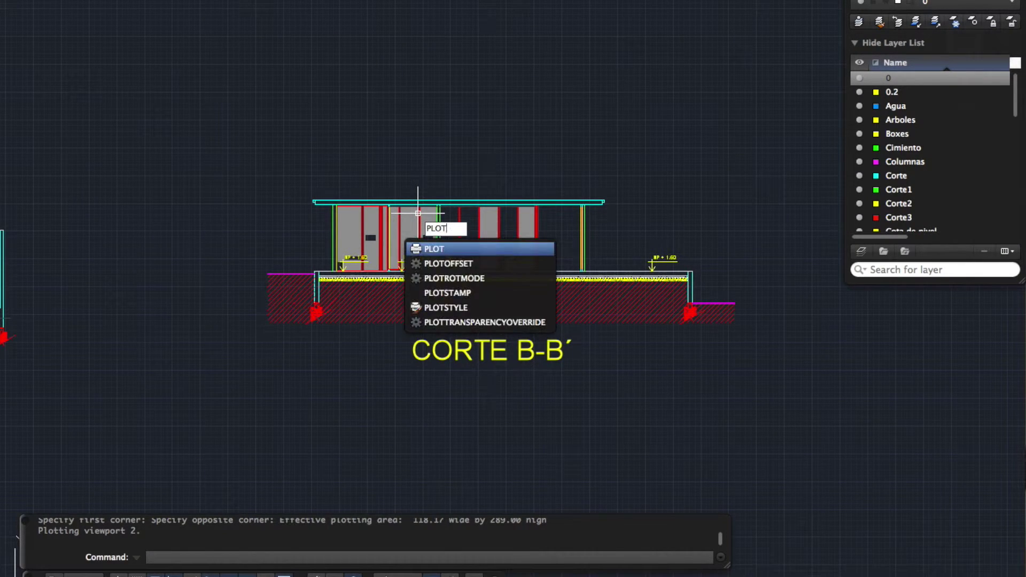
key(Return)
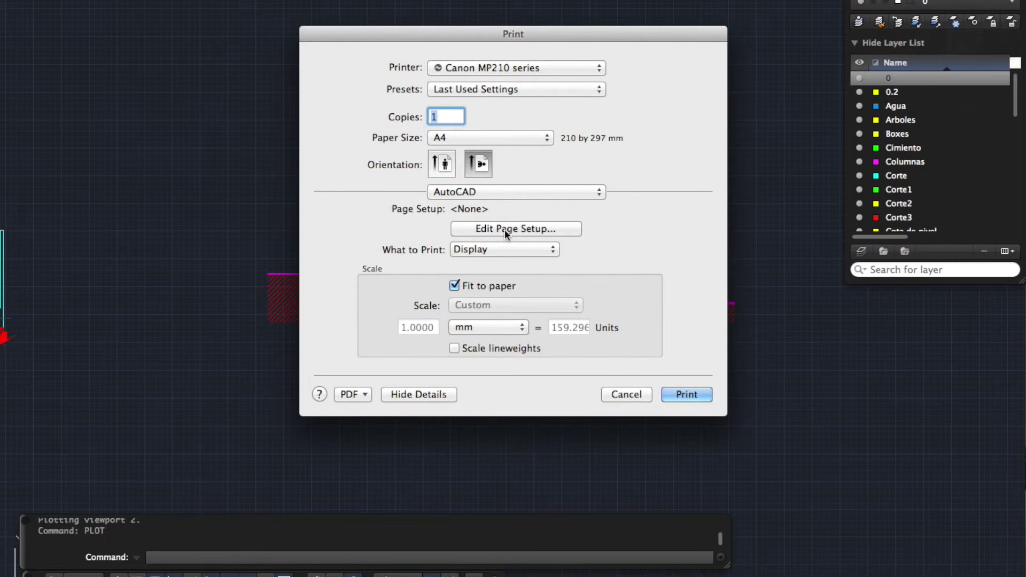
click(507, 234)
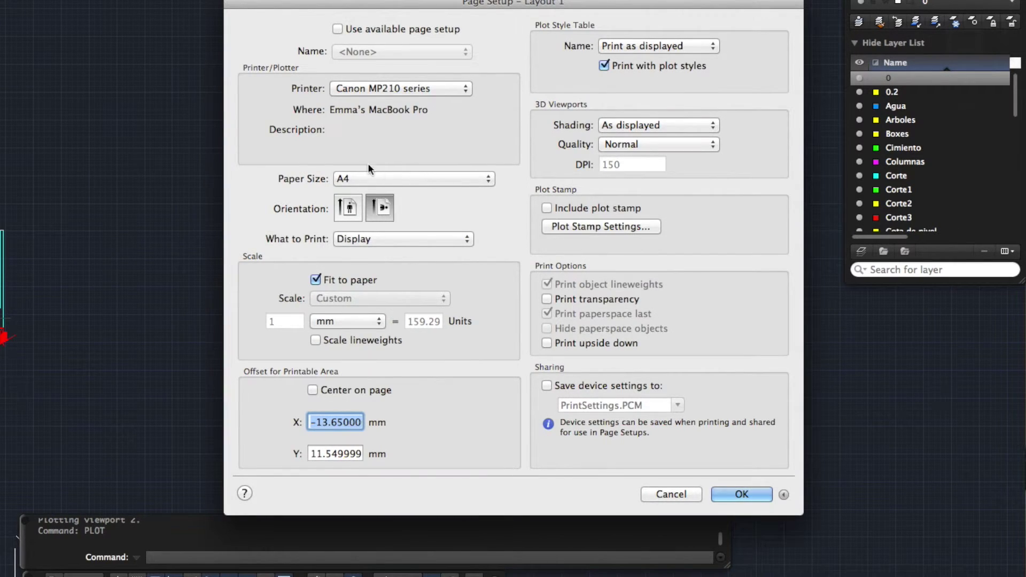
click(375, 238)
click(383, 279)
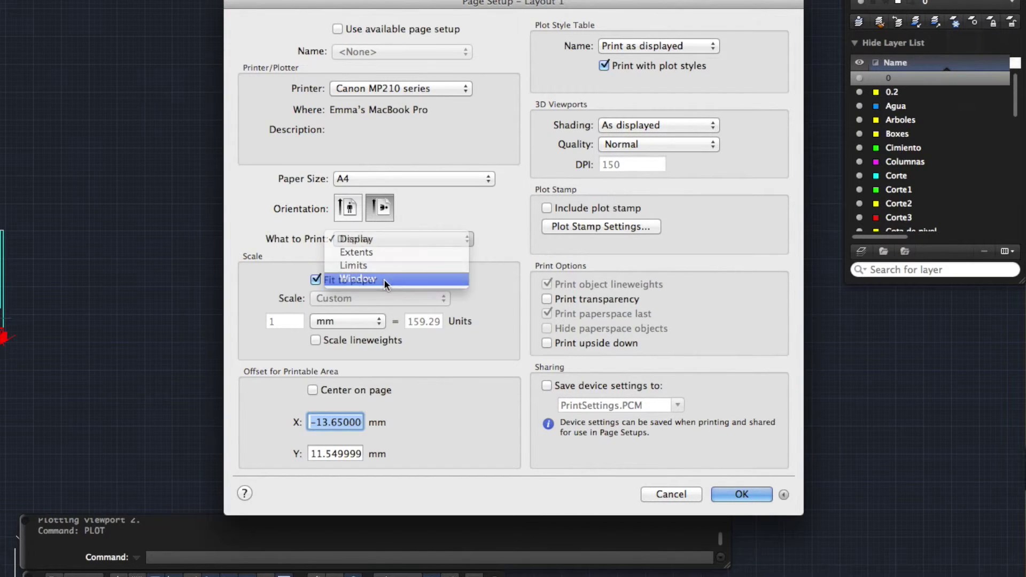
click(254, 179)
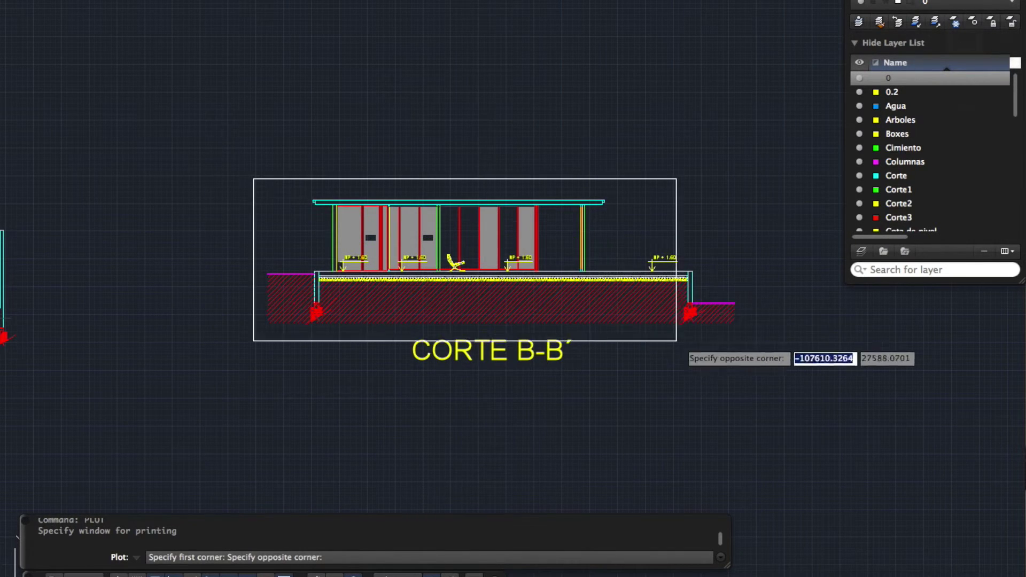
drag(254, 179, 737, 374)
click(741, 376)
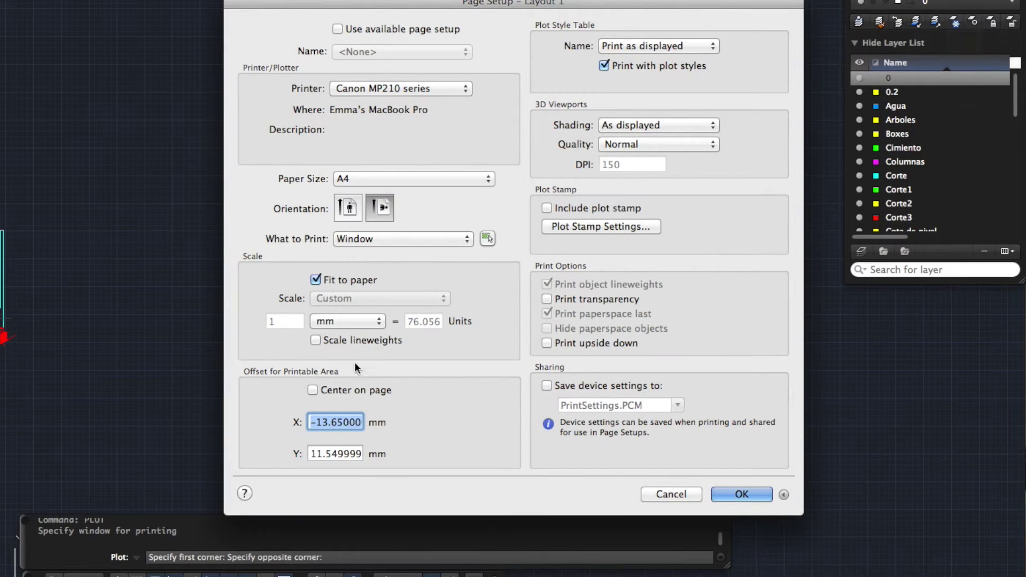
Step: Centre the plot, apply AD A3 Print.ctb to all layouts, and open the PDF in Preview
click(370, 389)
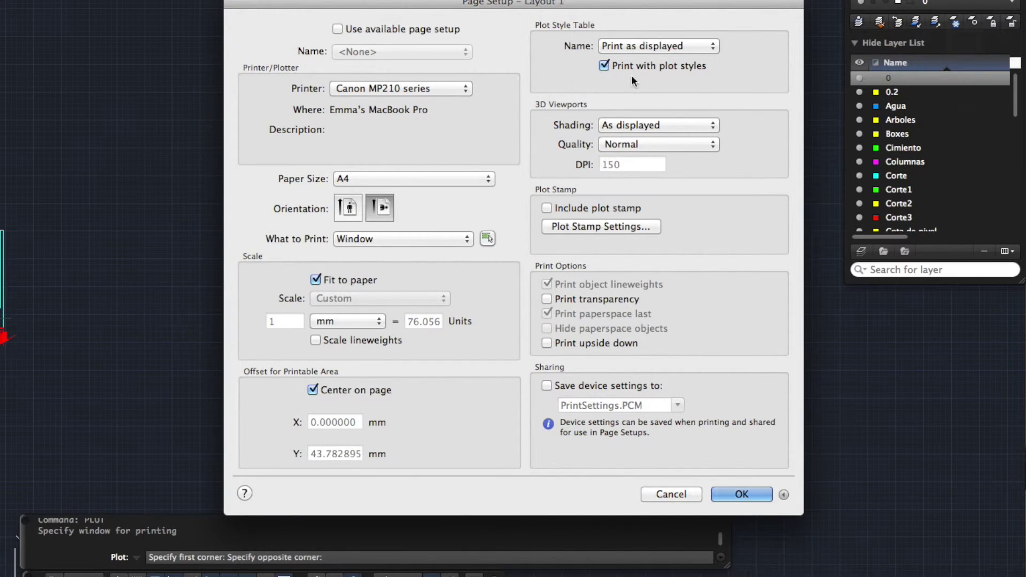
click(615, 46)
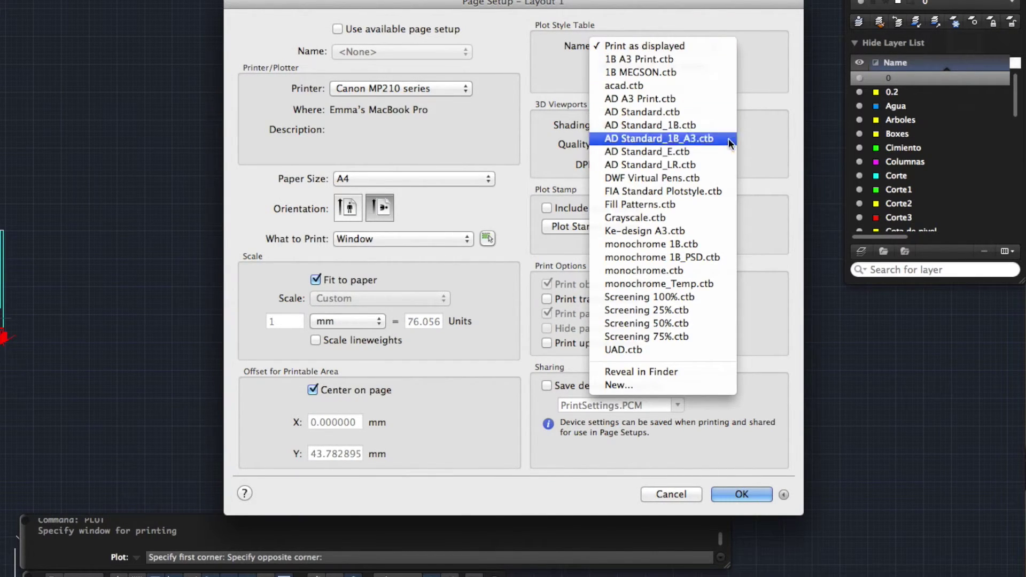
click(771, 136)
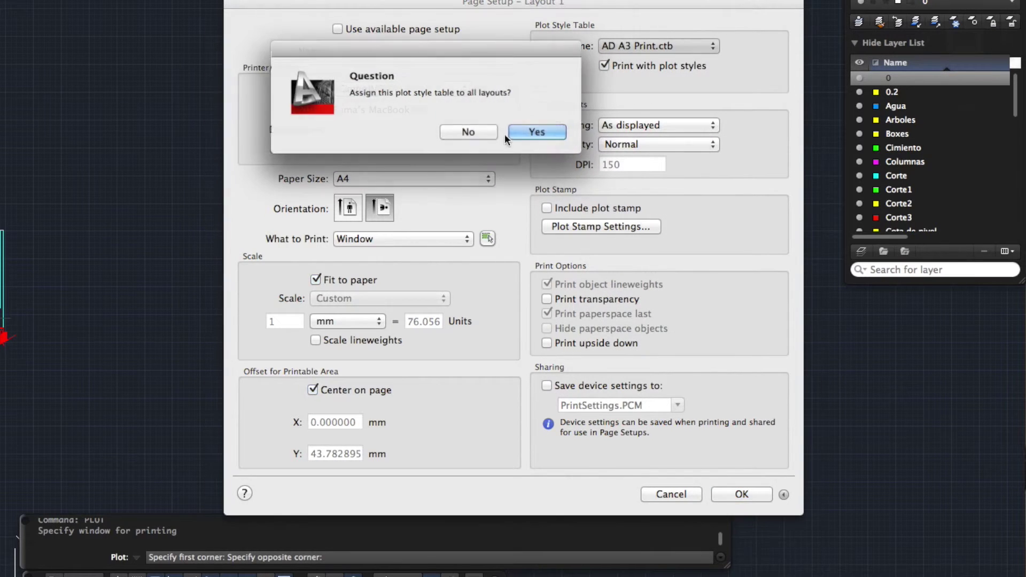
click(535, 132)
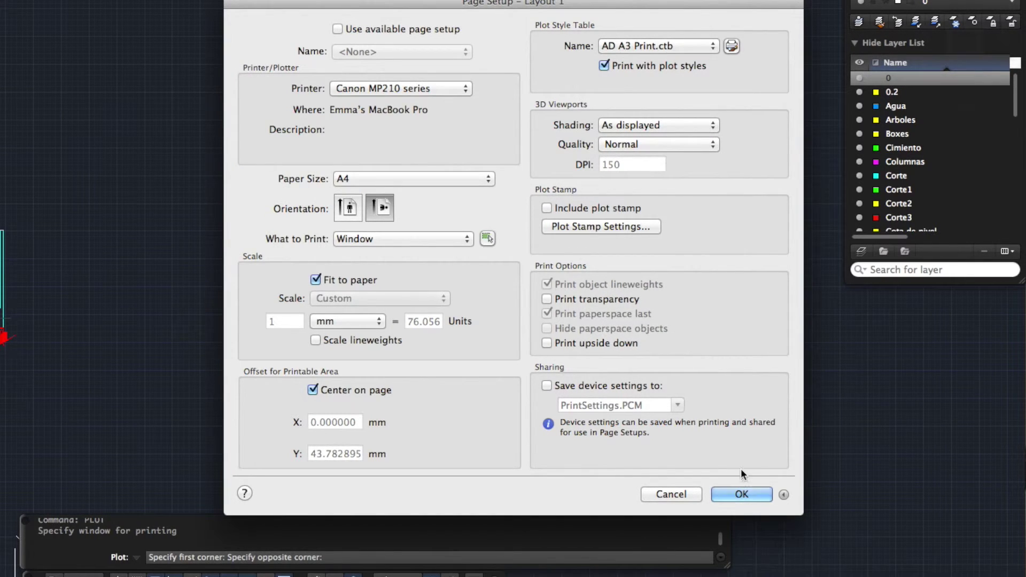
click(741, 494)
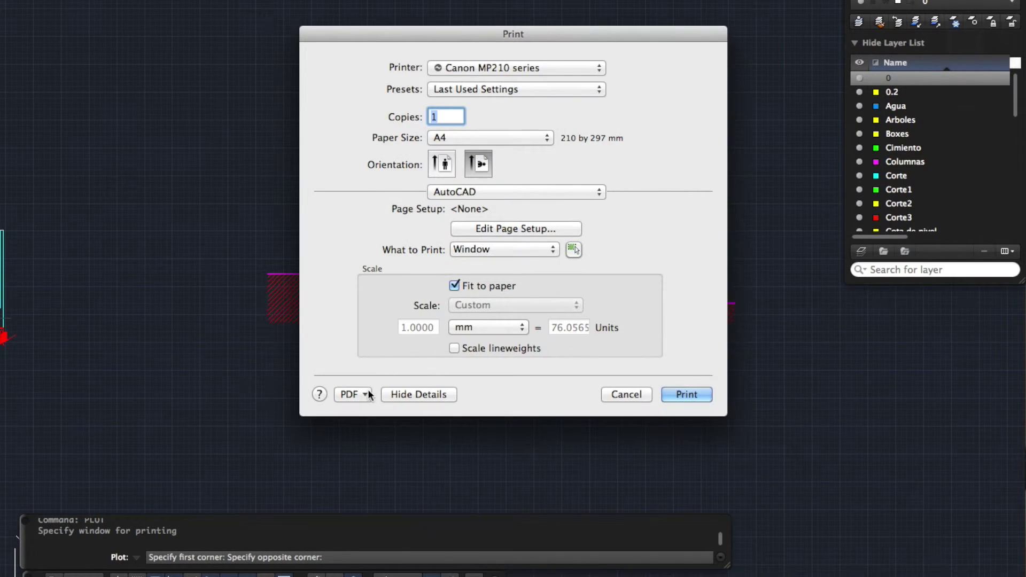
click(364, 394)
click(367, 411)
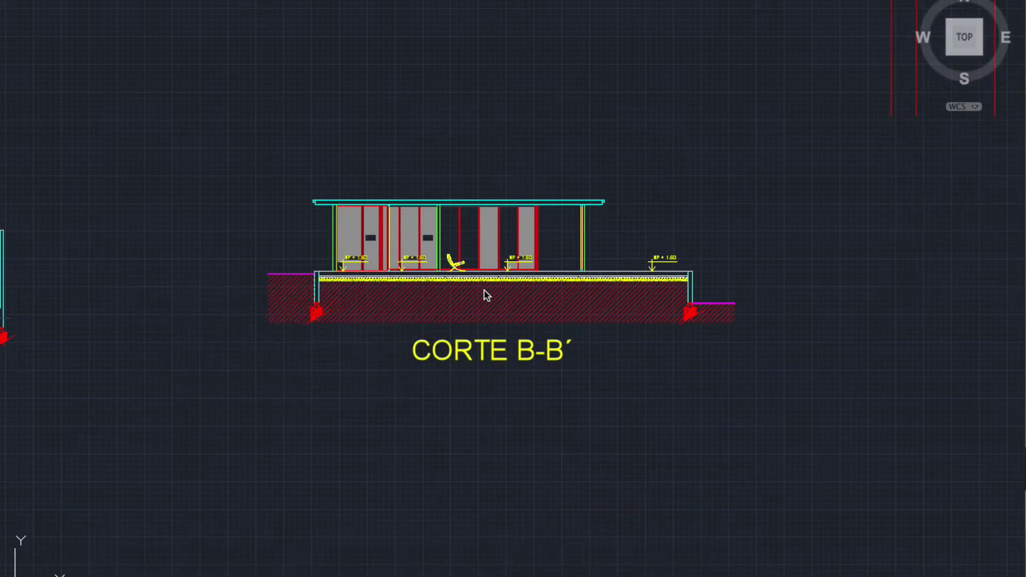
scroll(541, 356, down, 3)
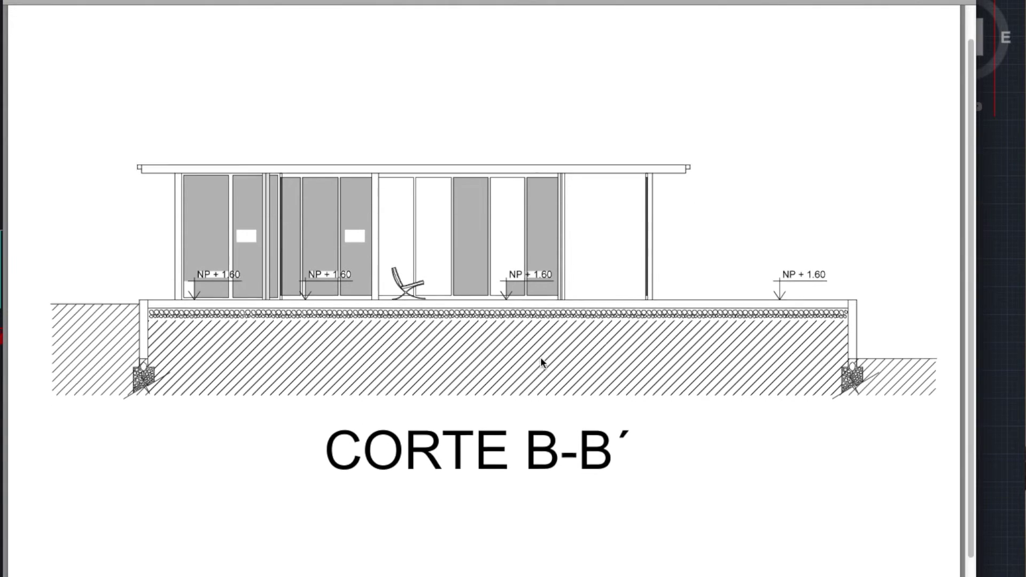
scroll(540, 356, up, 3)
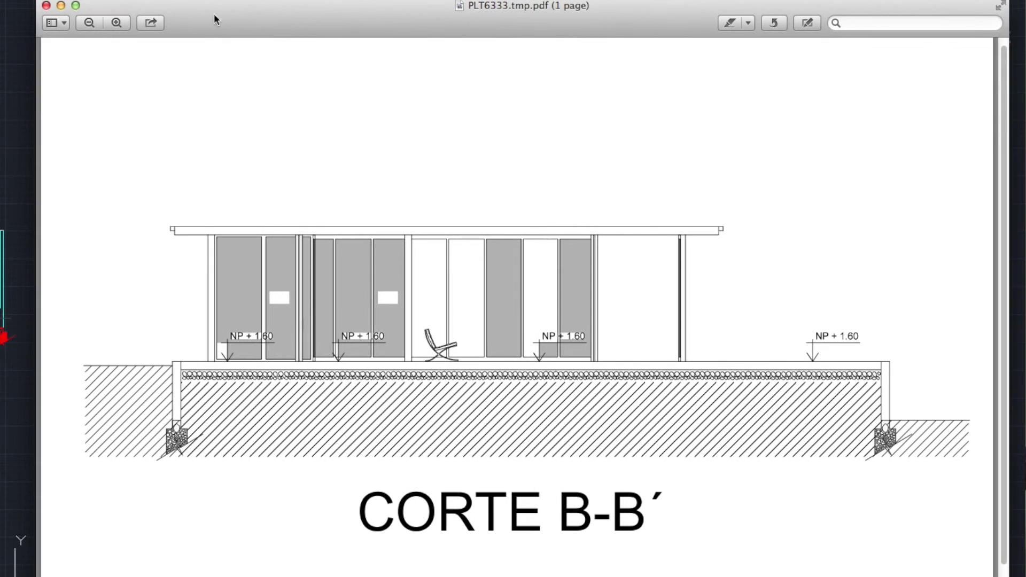
Step: Close the Corte B-B′ PDF in Preview after reviewing it
click(46, 8)
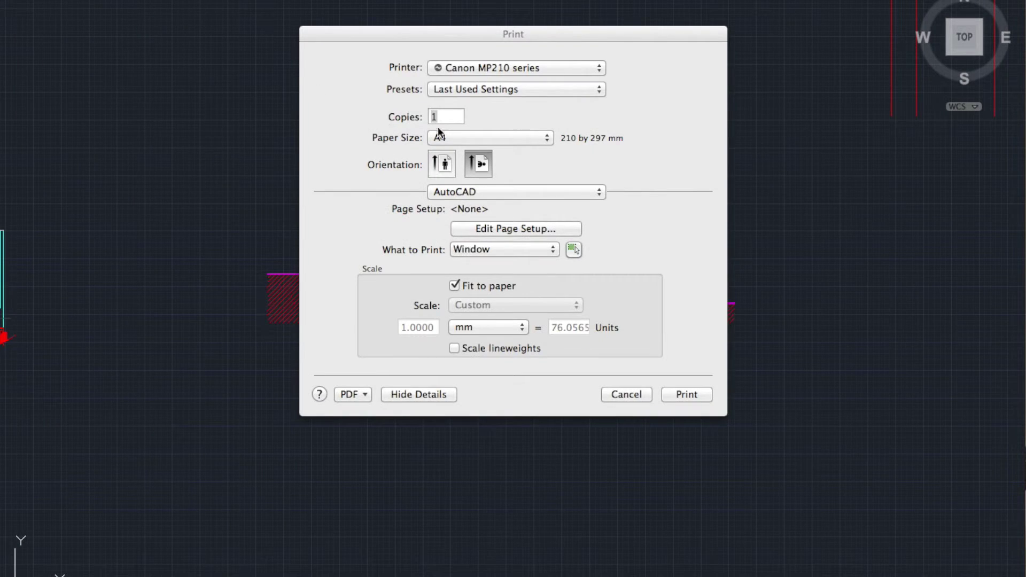
Step: Cancel the pending print, switch to LAYOUT 1, and start a new PLOT
click(621, 394)
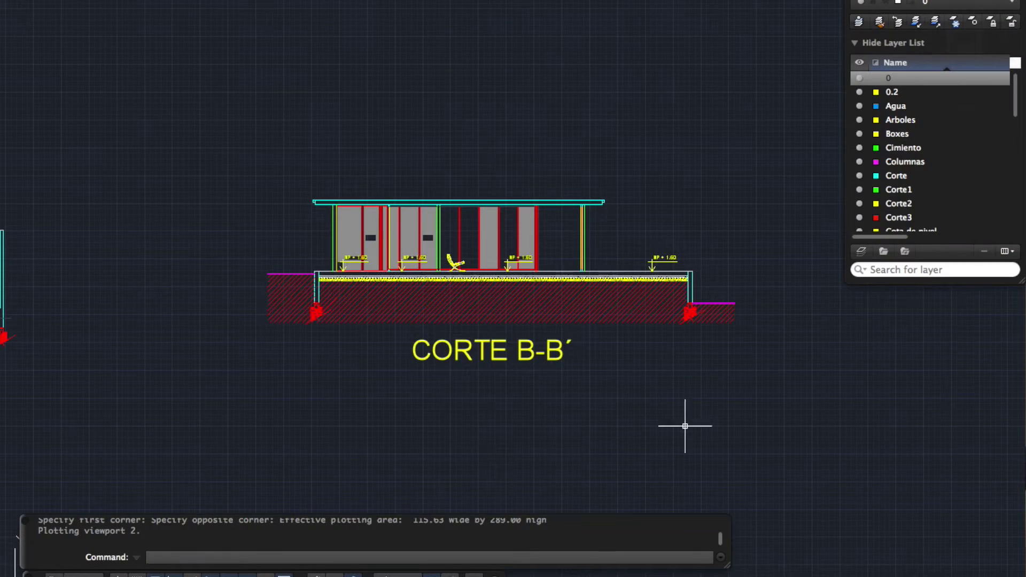
click(116, 574)
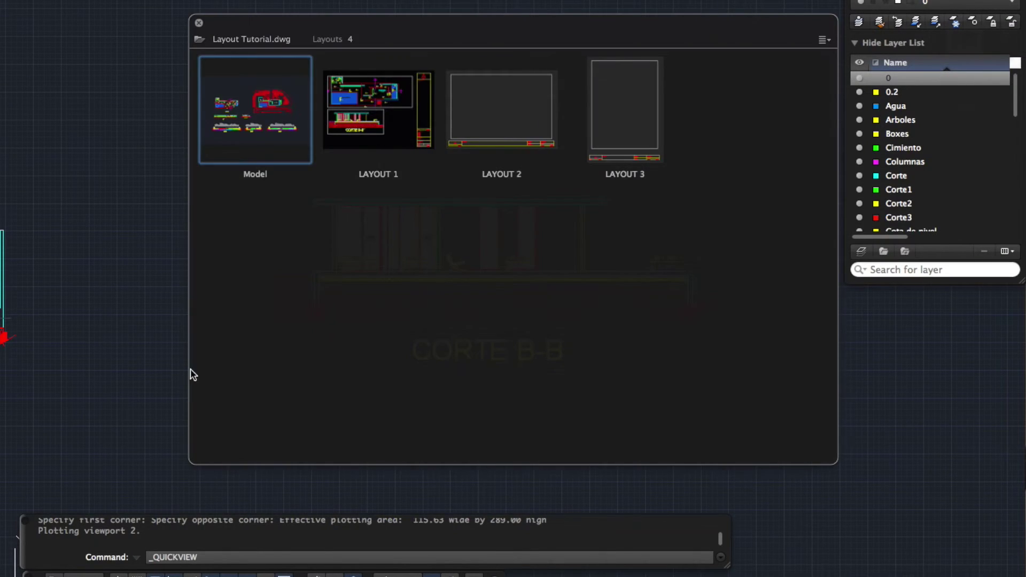
click(358, 115)
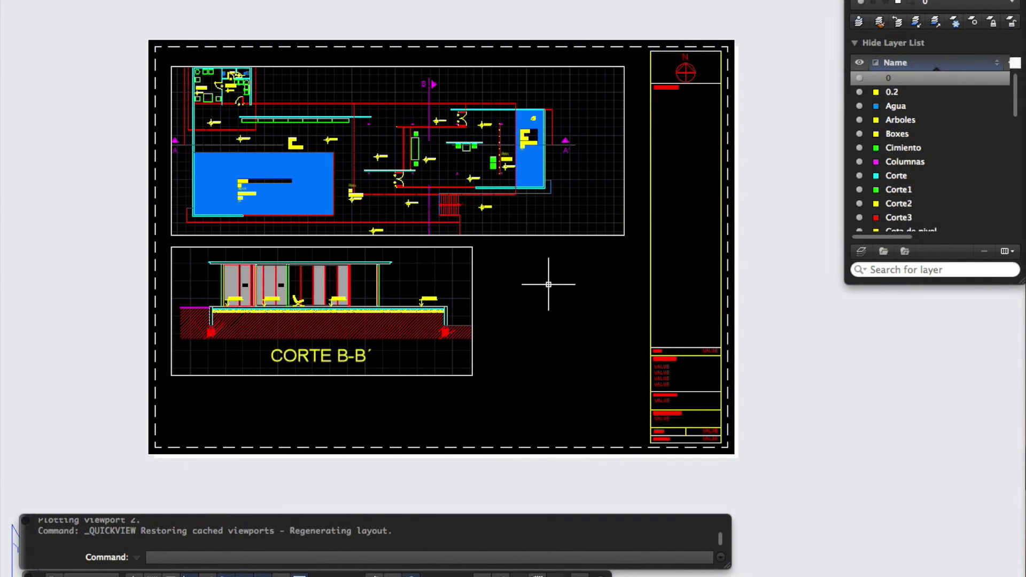
text(plot)
key(Return)
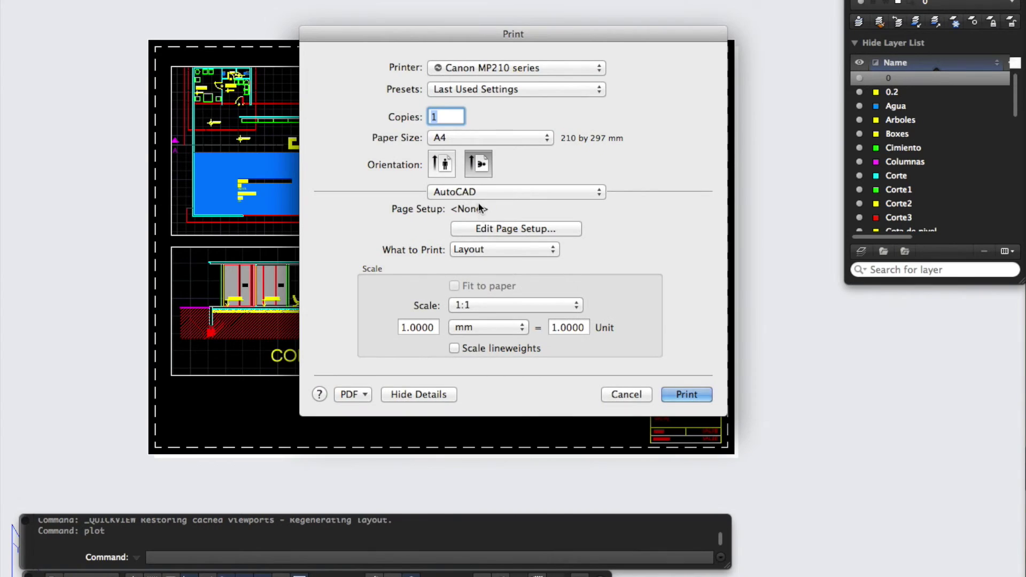
Step: Set the plot area to a window spanning the sheet's top-left to bottom-right corners
click(484, 228)
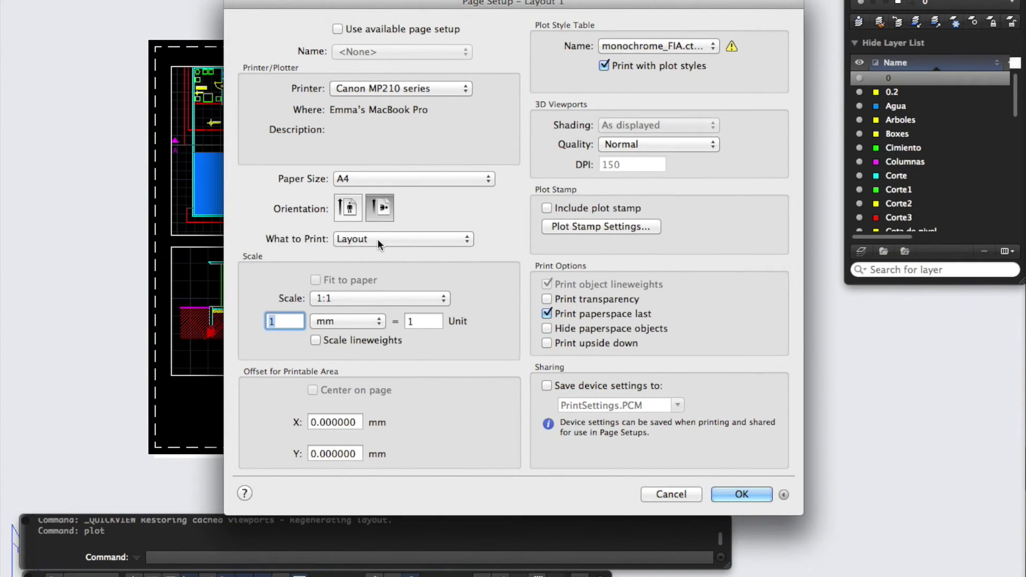
click(378, 242)
click(391, 226)
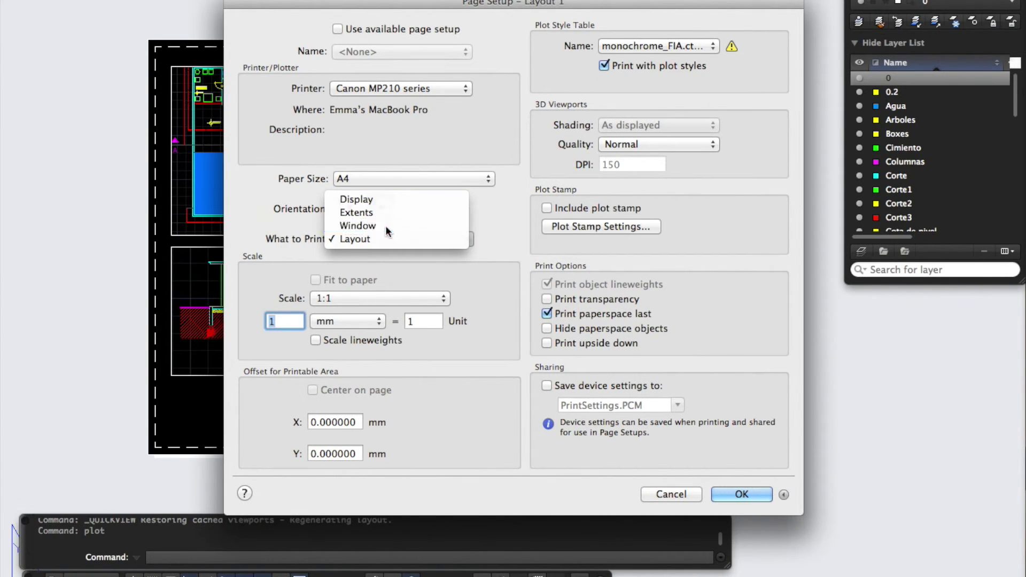
click(148, 40)
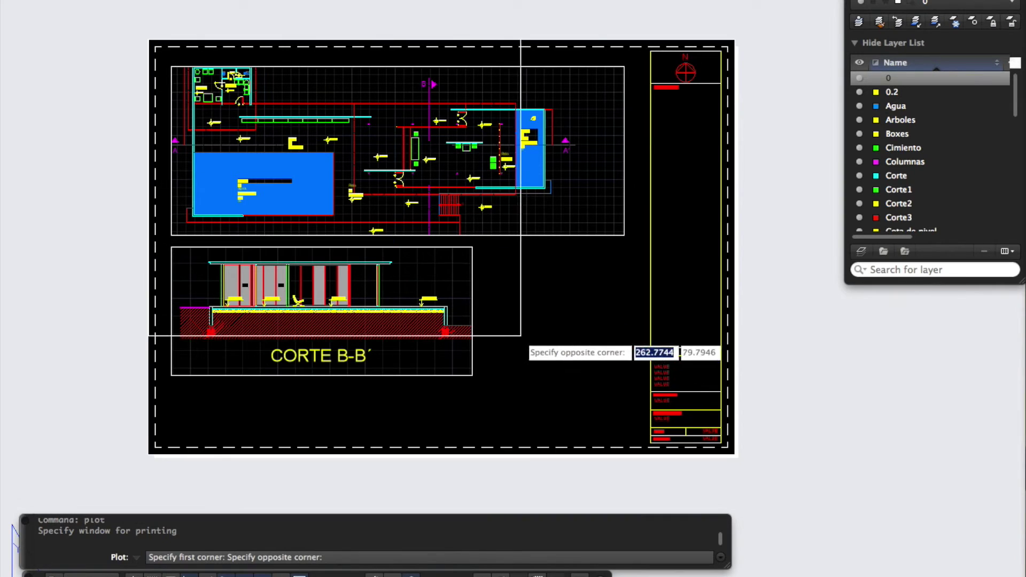
click(734, 455)
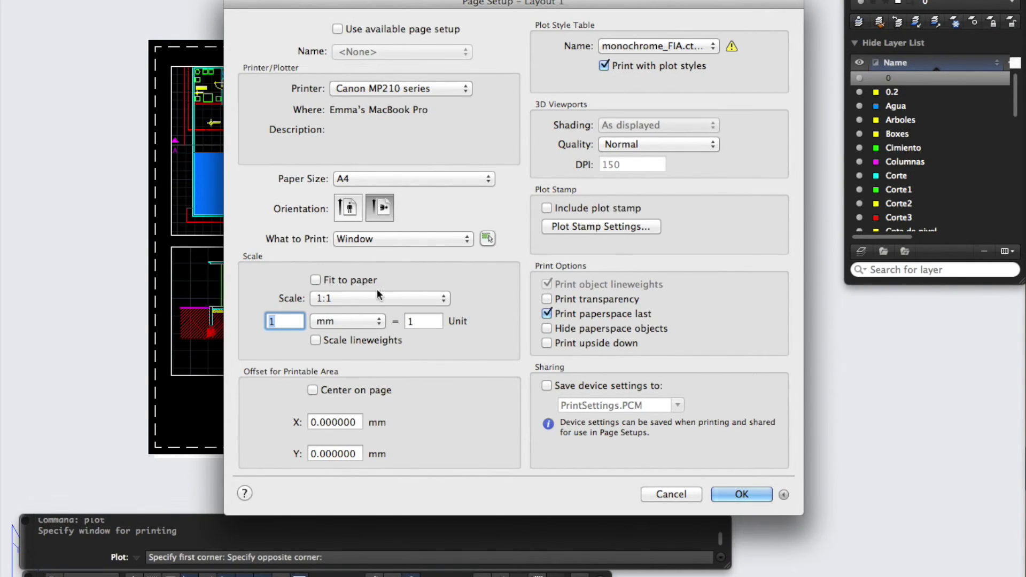
Step: Centre the plot on the A4 page, fit it to paper, and accept the page setup
click(353, 391)
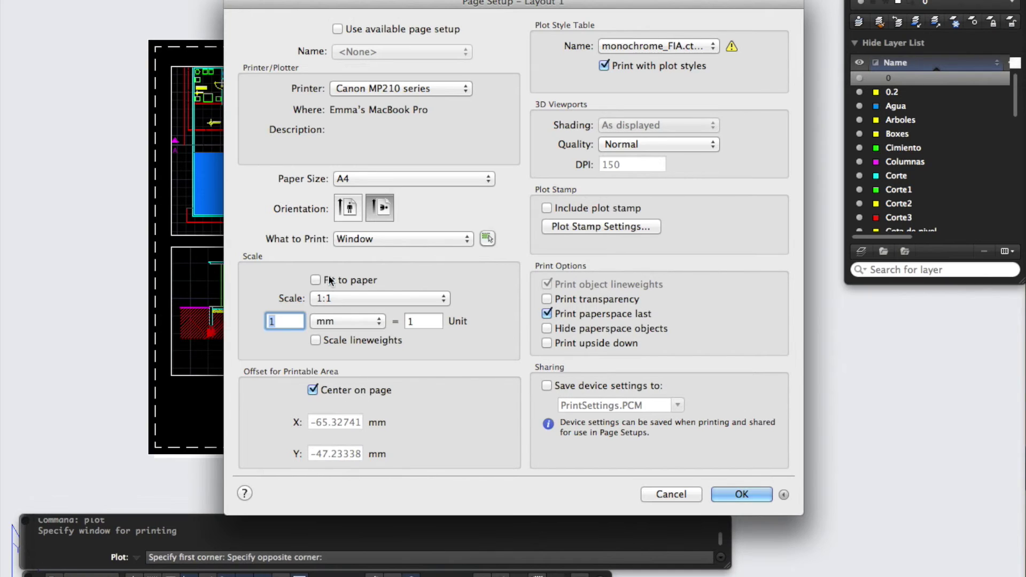
click(344, 282)
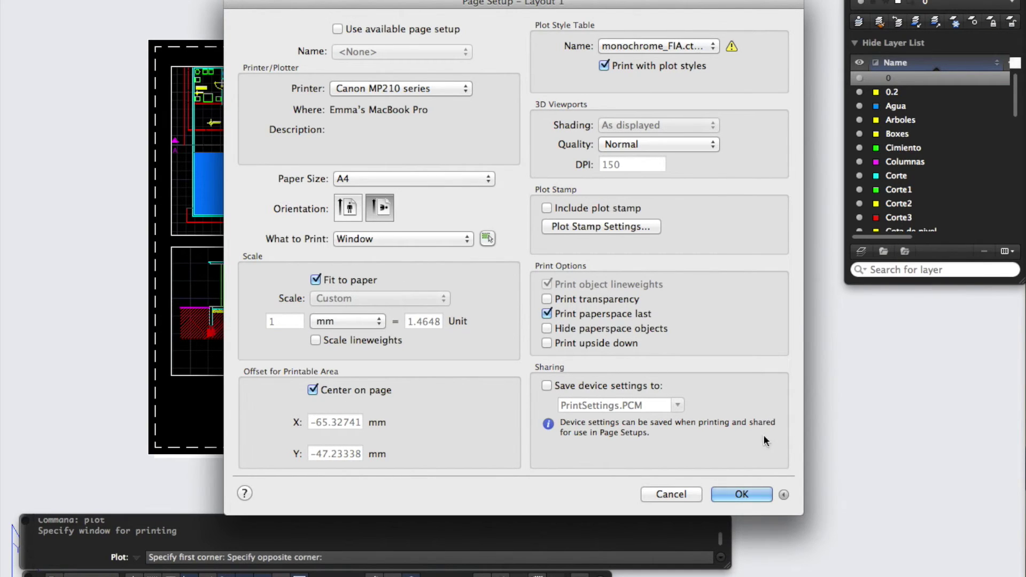
click(746, 495)
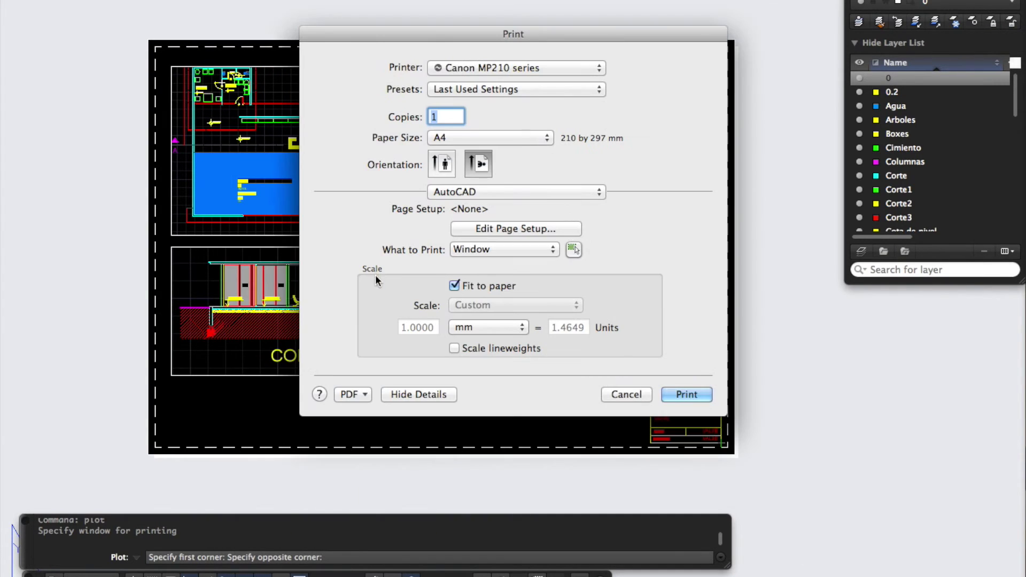
click(367, 396)
Step: Print the Layout 1 sheet to a PDF opened in Preview
click(371, 411)
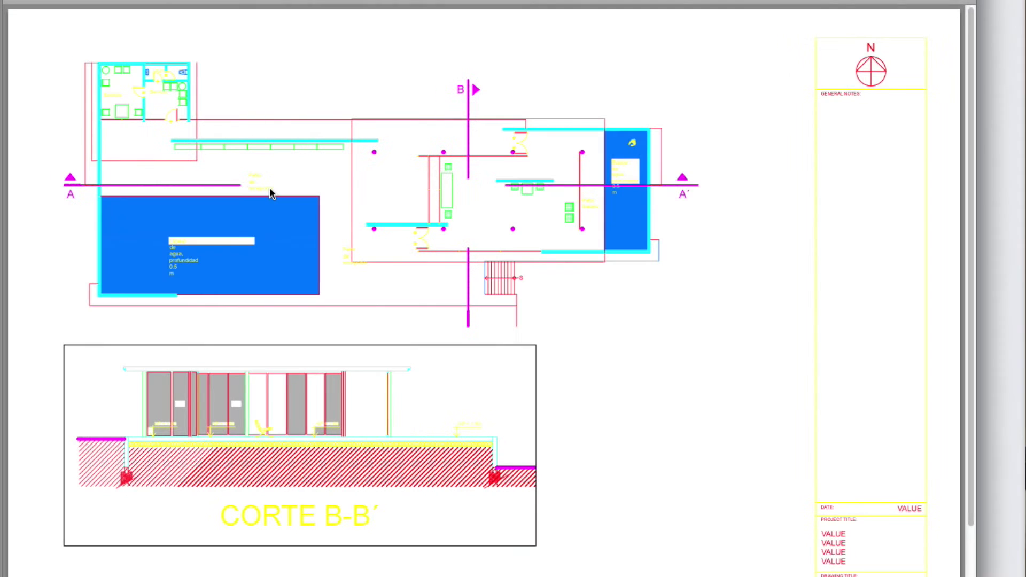
scroll(603, 285, down, 2)
scroll(604, 286, up, 2)
scroll(603, 286, down, 2)
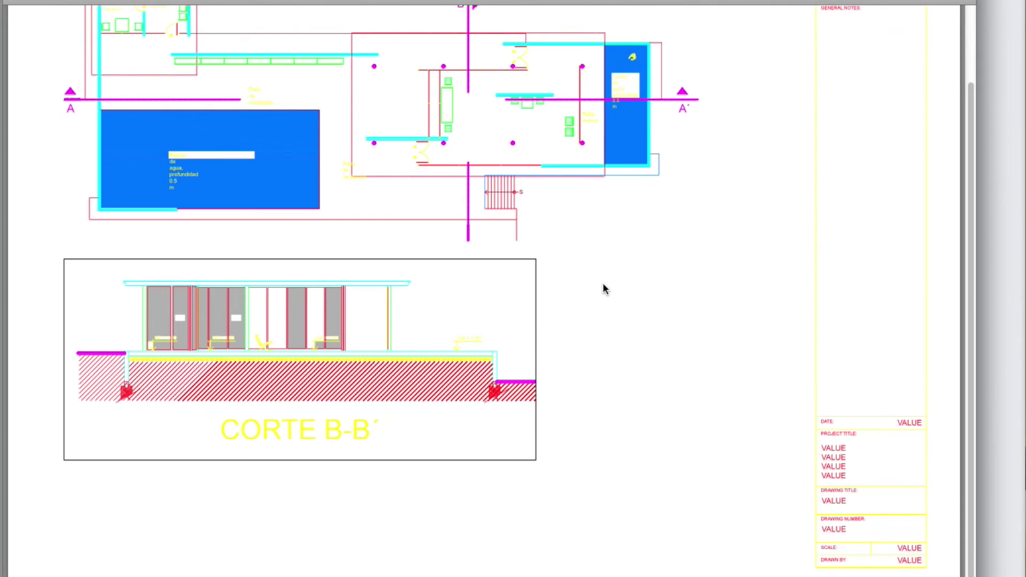
scroll(604, 289, up, 2)
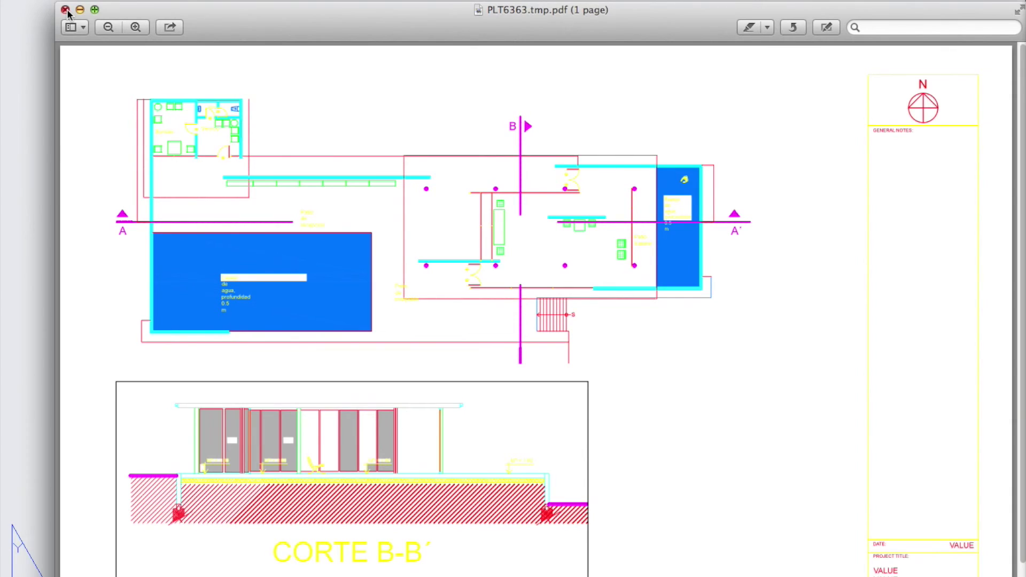
Step: Close the layout PDF, cancel the print, and pan the Layout 1 sheet into view
click(66, 9)
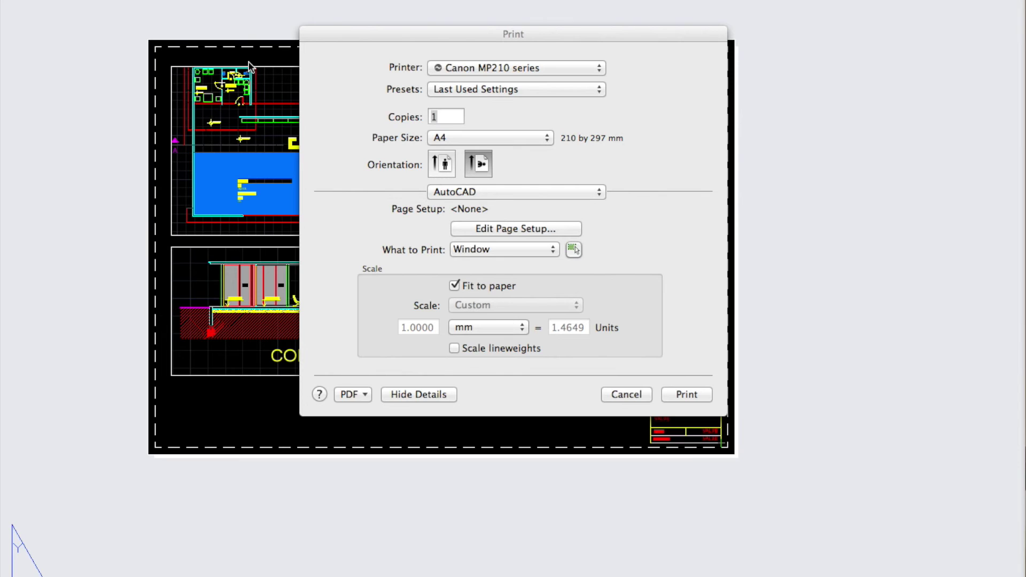
click(633, 396)
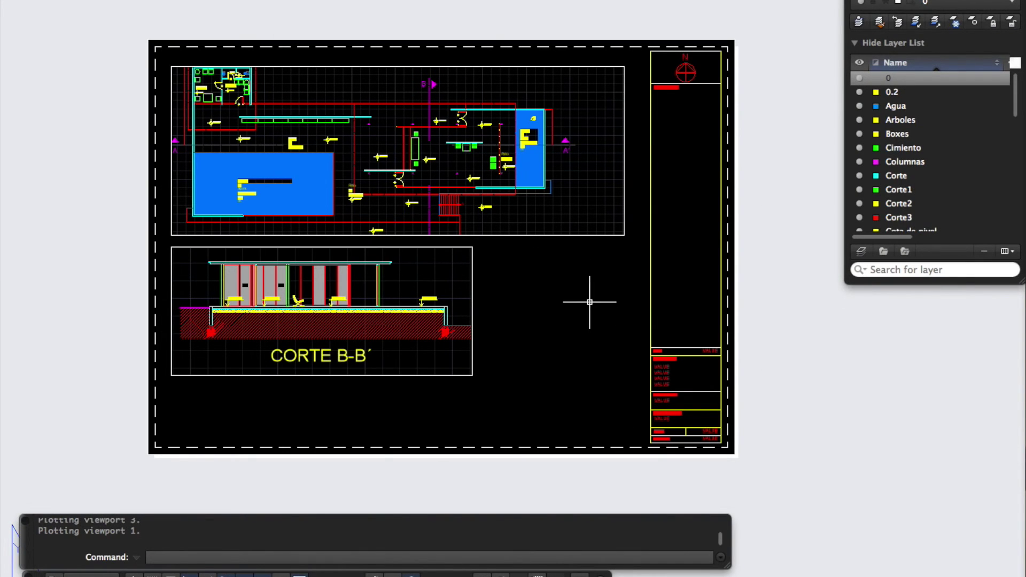
mouse_move(530, 305)
middle_down()
mouse_move(586, 320)
mouse_move(561, 332)
mouse_move(583, 338)
middle_up()
scroll(561, 336, up, 2)
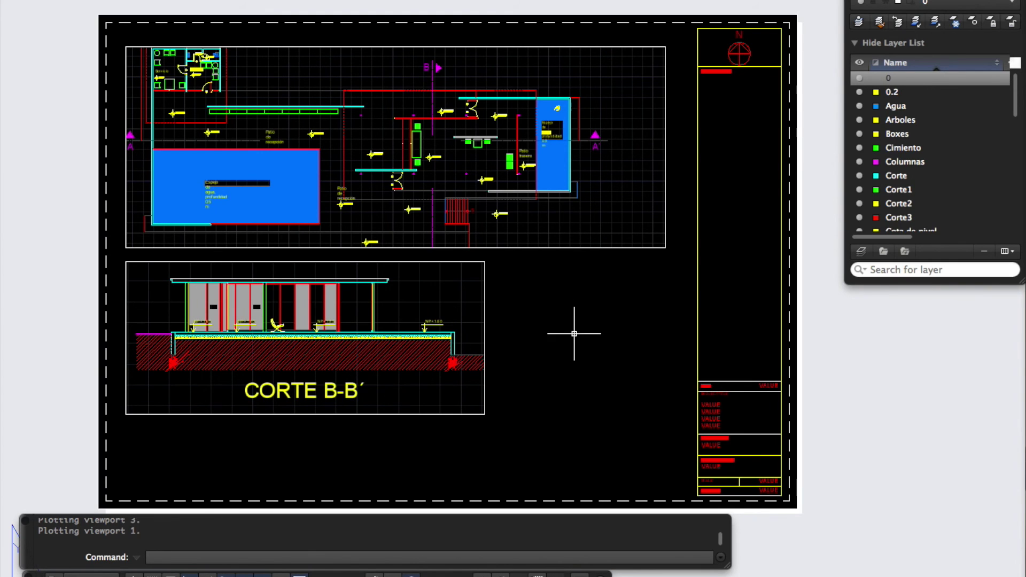
mouse_move(573, 333)
middle_down()
mouse_move(578, 346)
mouse_move(556, 314)
middle_up()
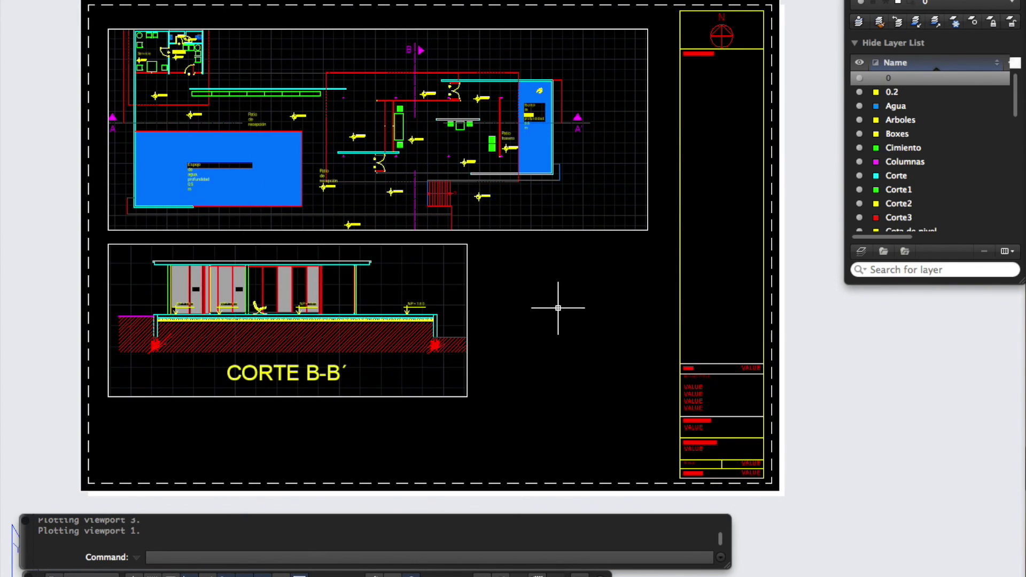